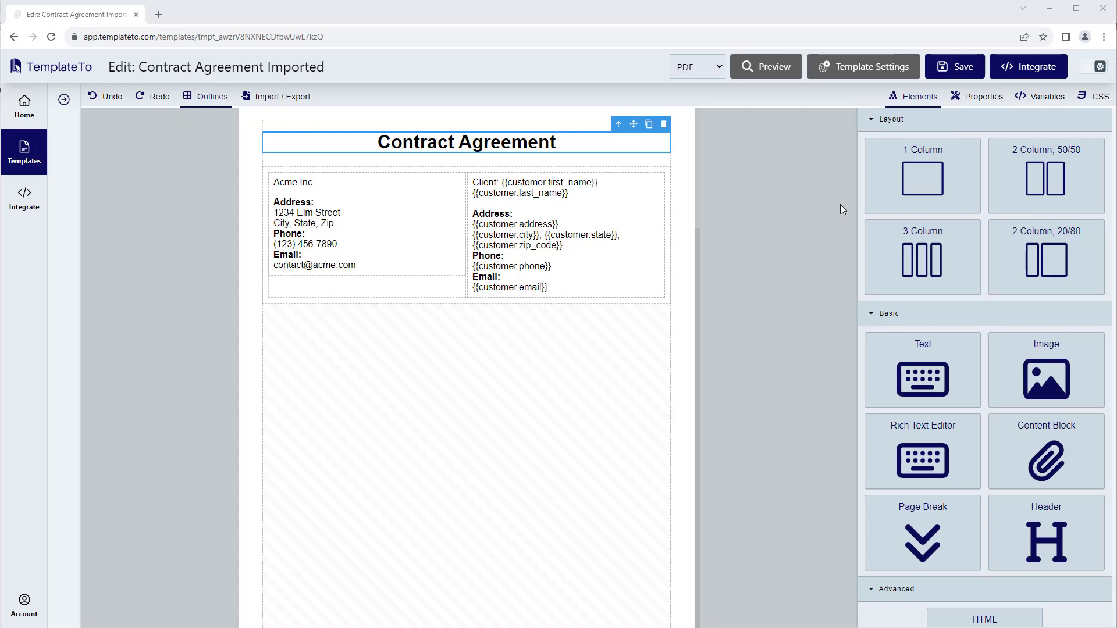
# Examine the template's JSON data, particularly the contract date and total monthly payment entries
pyautogui.click(1040, 97)
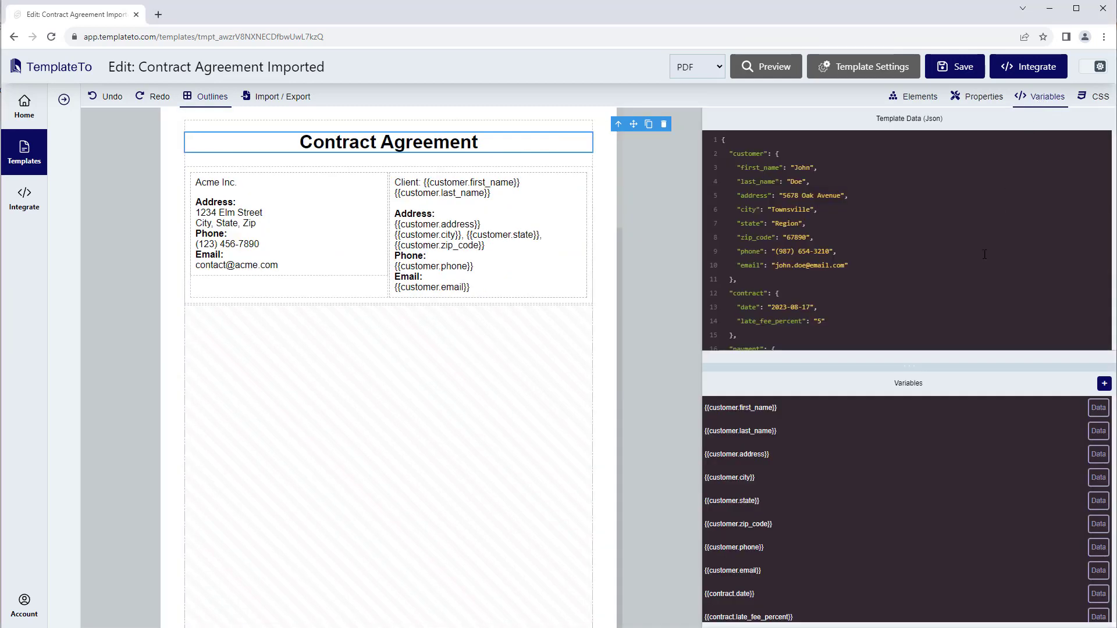
pyautogui.moveTo(910, 365); pyautogui.dragTo(897, 432)
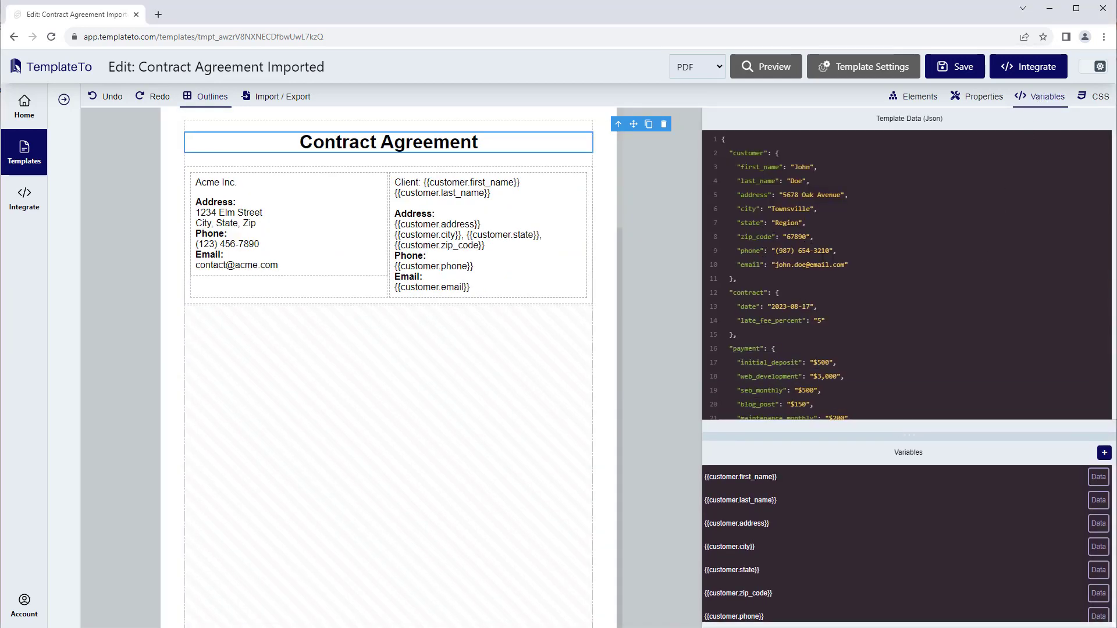
pyautogui.scroll(-1, 812, 303)
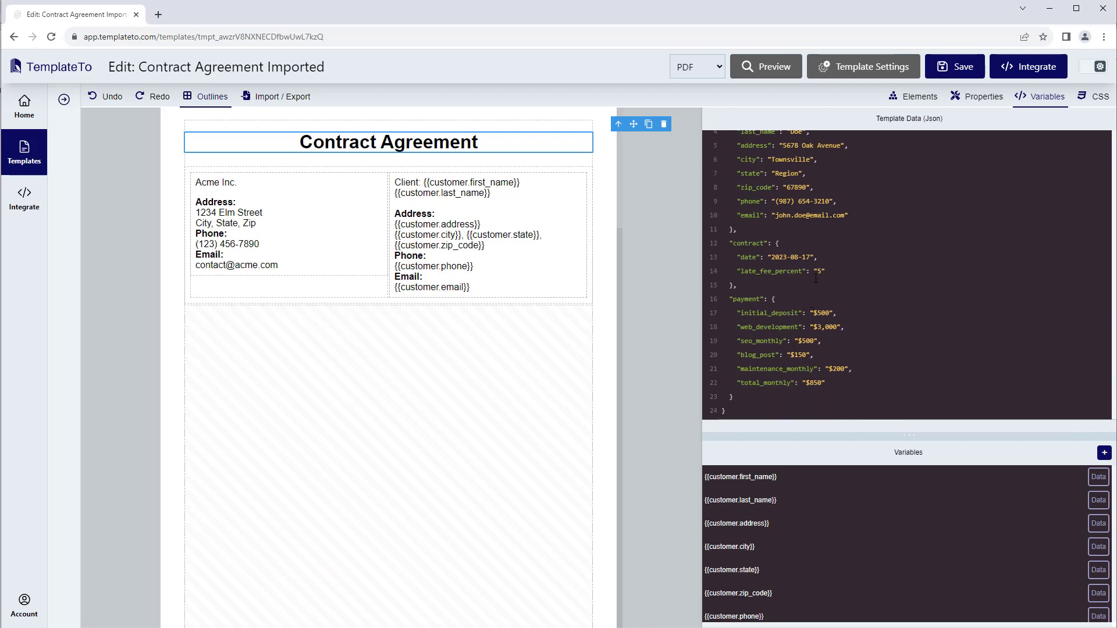
pyautogui.moveTo(820, 257); pyautogui.dragTo(738, 256)
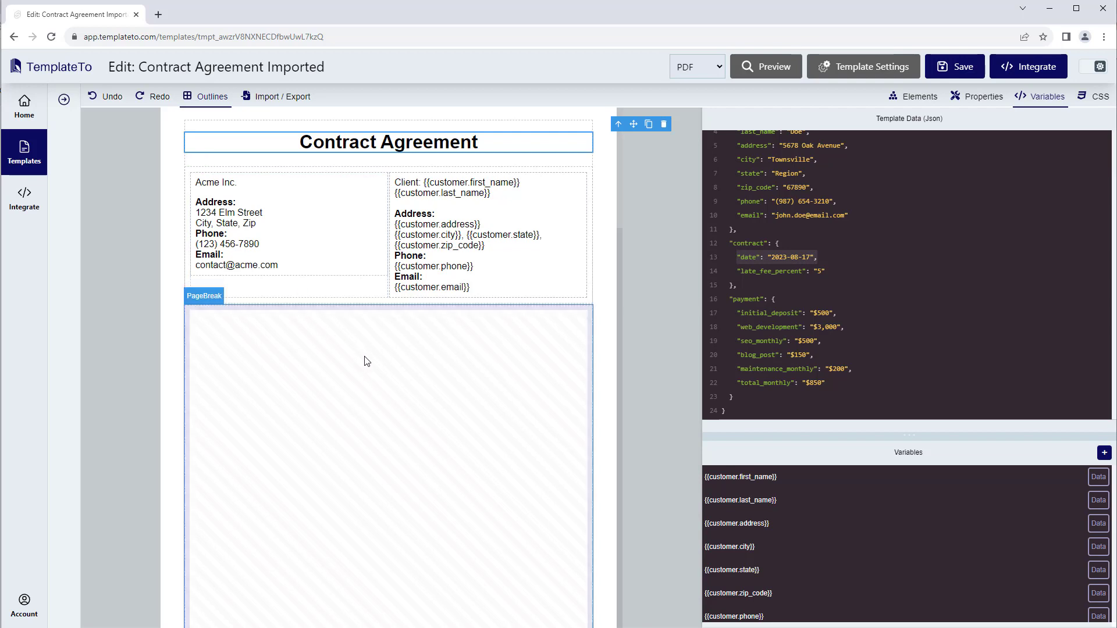
pyautogui.click(819, 259)
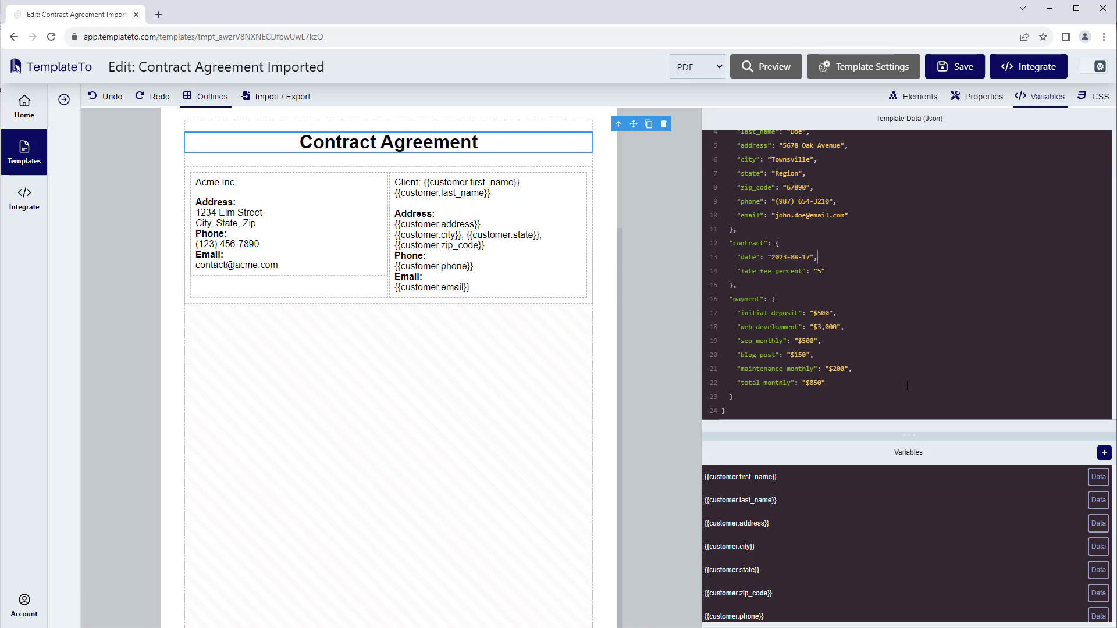
pyautogui.moveTo(832, 389); pyautogui.dragTo(737, 385)
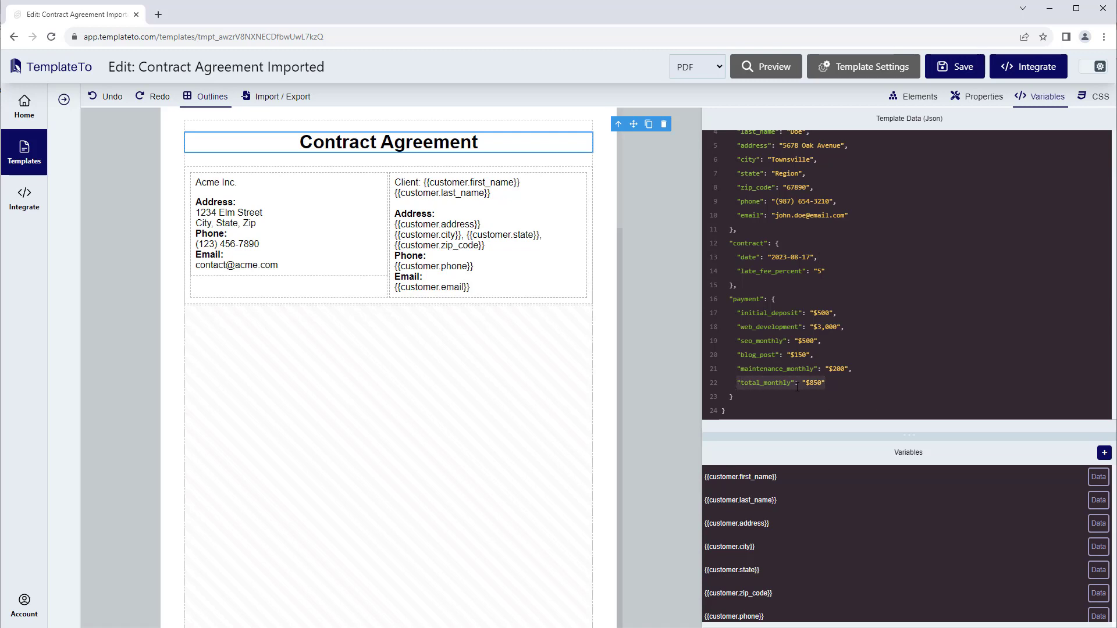
pyautogui.click(831, 383)
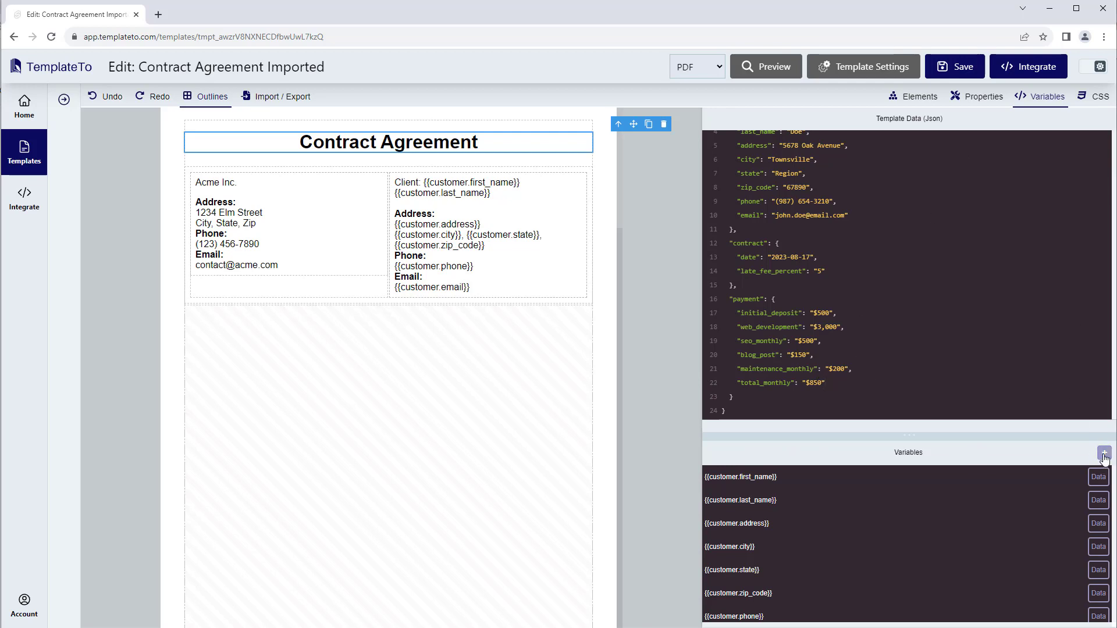
# Start a new computed variable named contract_date_format
pyautogui.moveTo(1059, 436); pyautogui.dragTo(1057, 299)
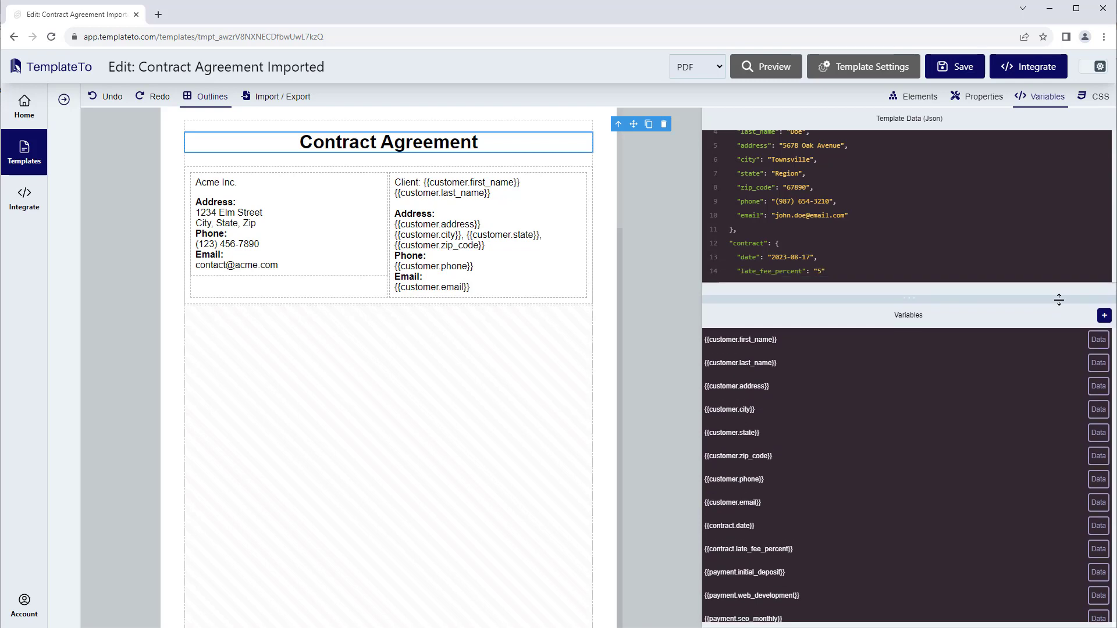
pyautogui.click(1105, 316)
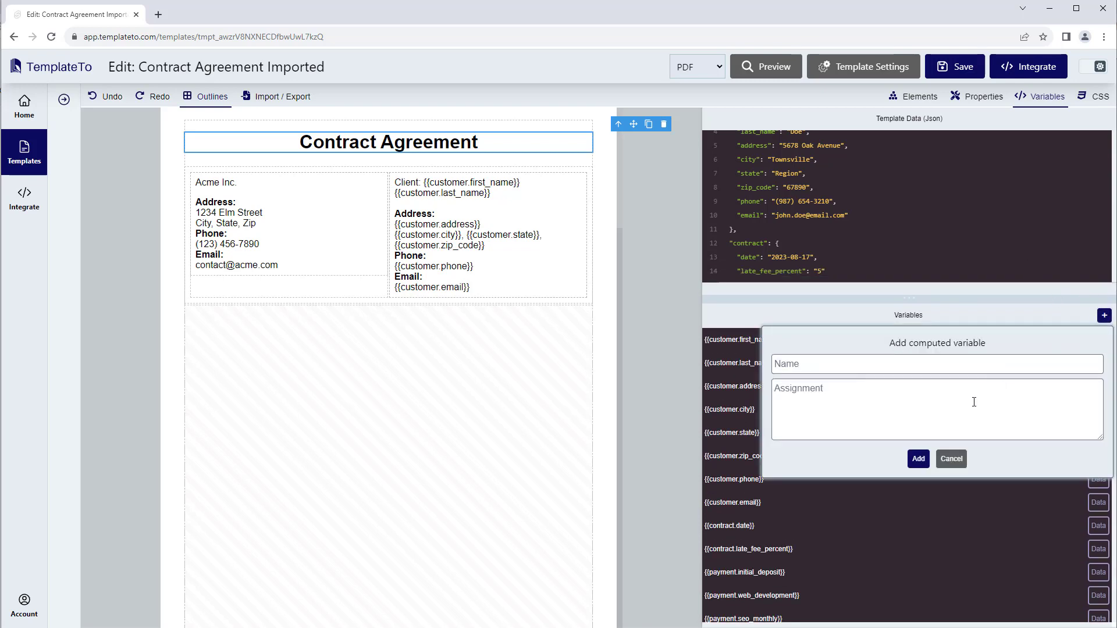
pyautogui.click(830, 366)
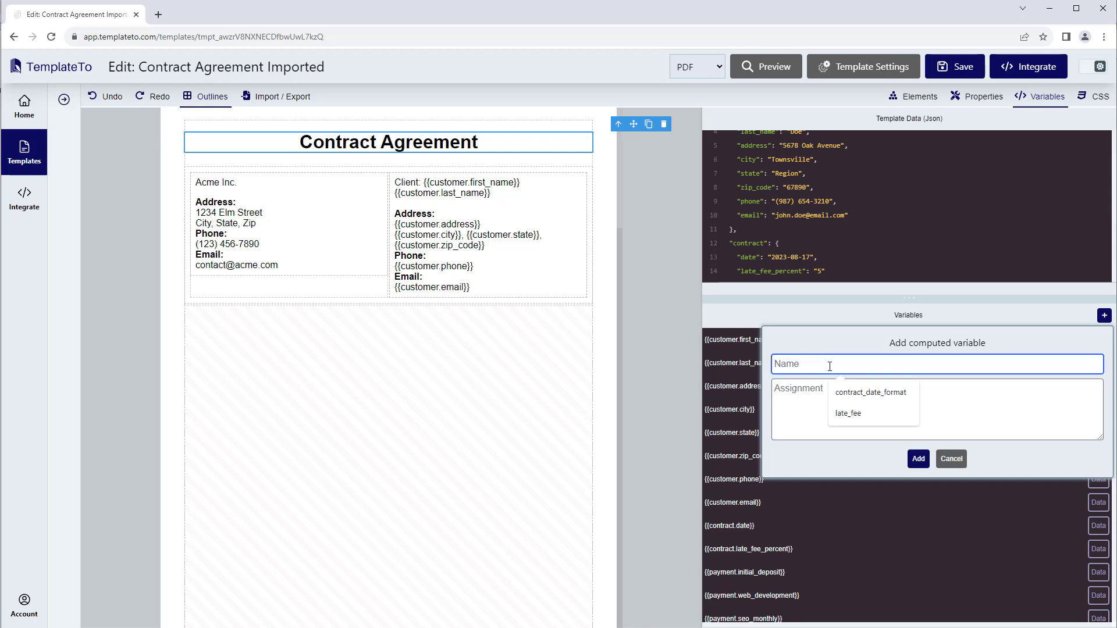
pyautogui.click(804, 416)
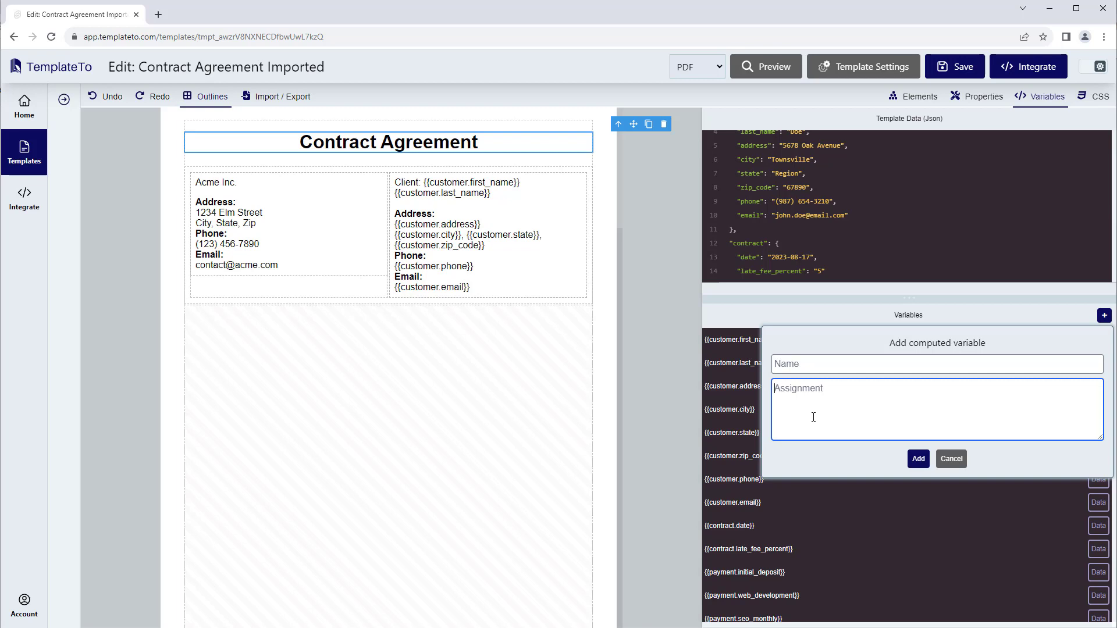
pyautogui.click(801, 367)
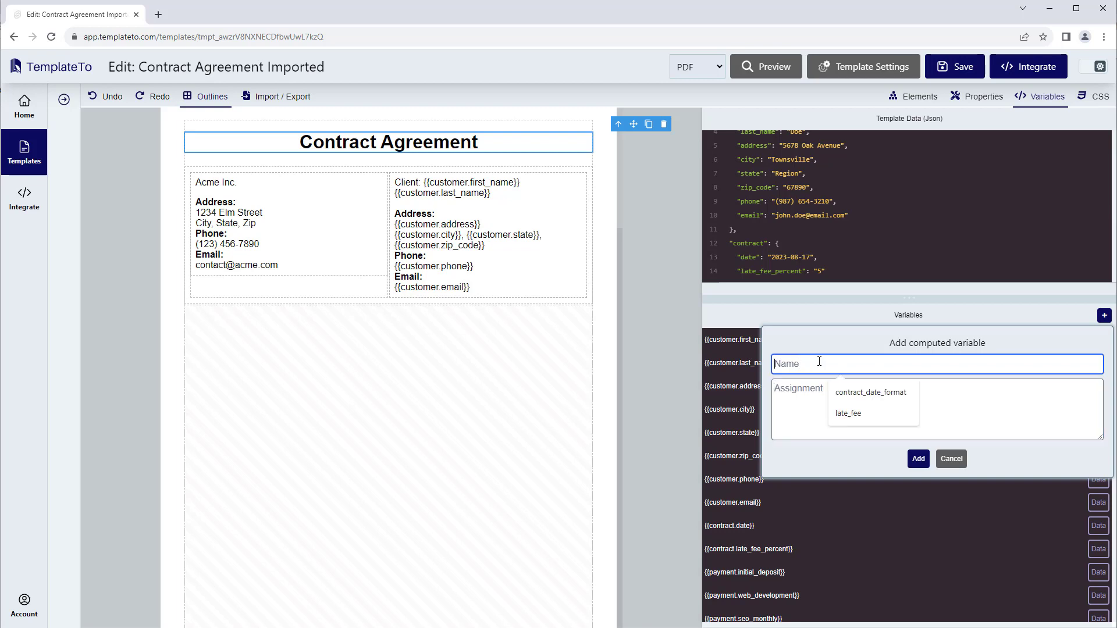
pyautogui.click(869, 399)
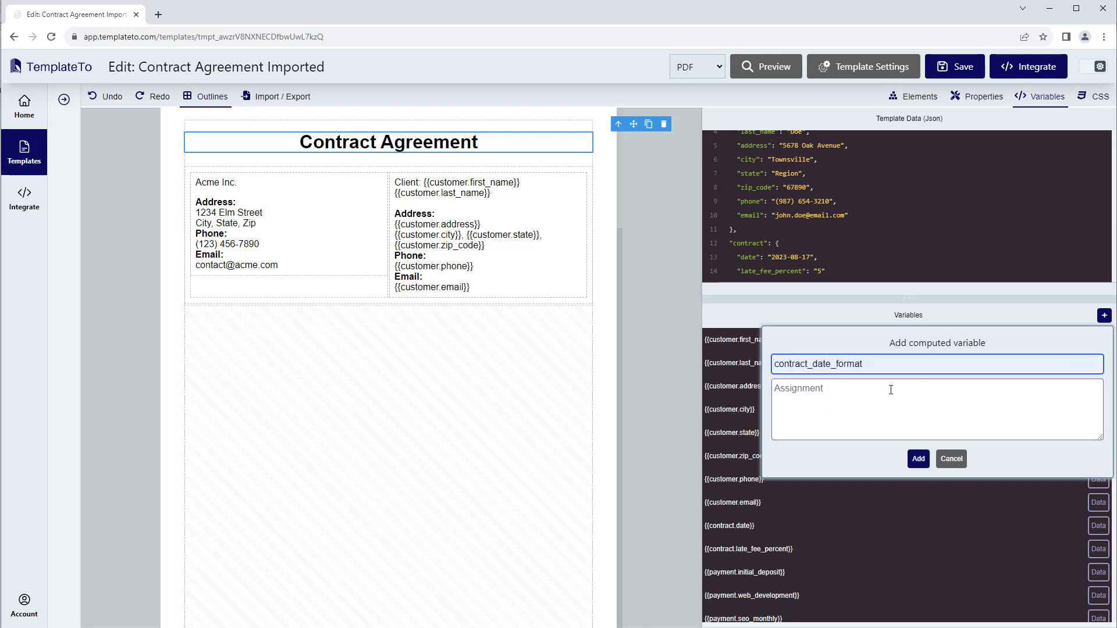
pyautogui.click(889, 406)
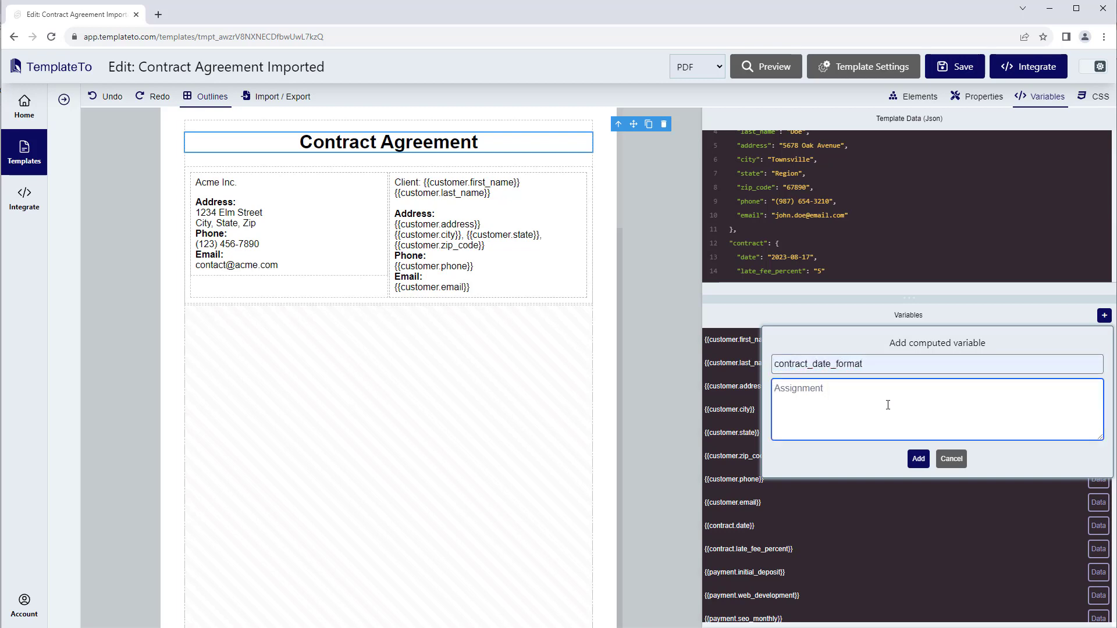
# Assign contract.date | parse_date | date: "%d-%m-%Y" to the new computed variable and add it
pyautogui.write('contract.date | parse_date')
pyautogui.write('| date: "')
pyautogui.write('%')
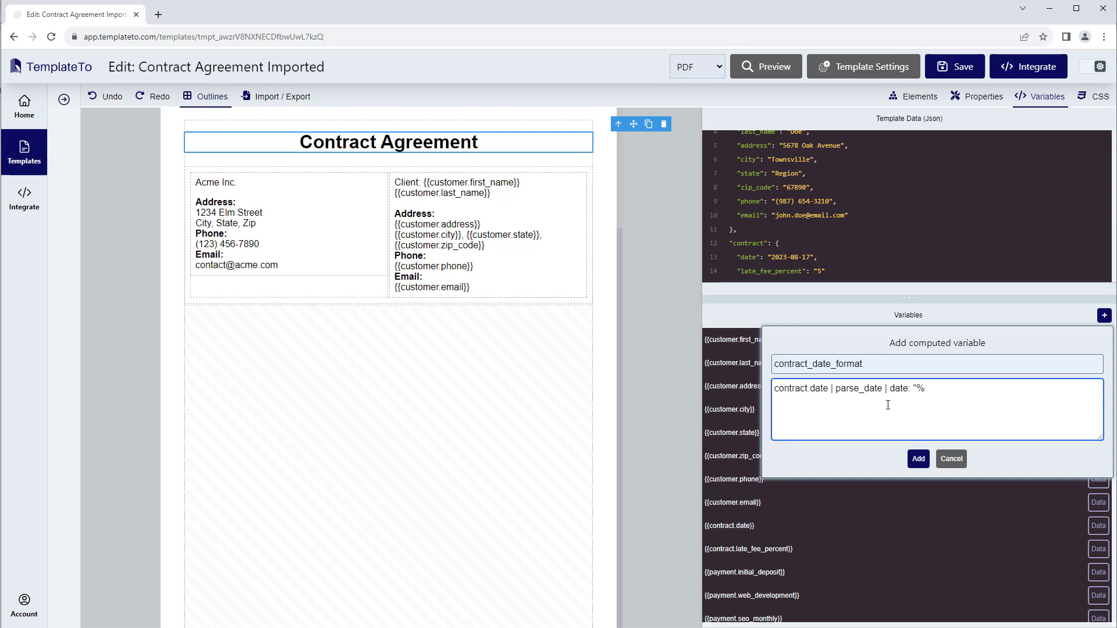
pyautogui.write('d-%m-%Y"')
pyautogui.click(918, 460)
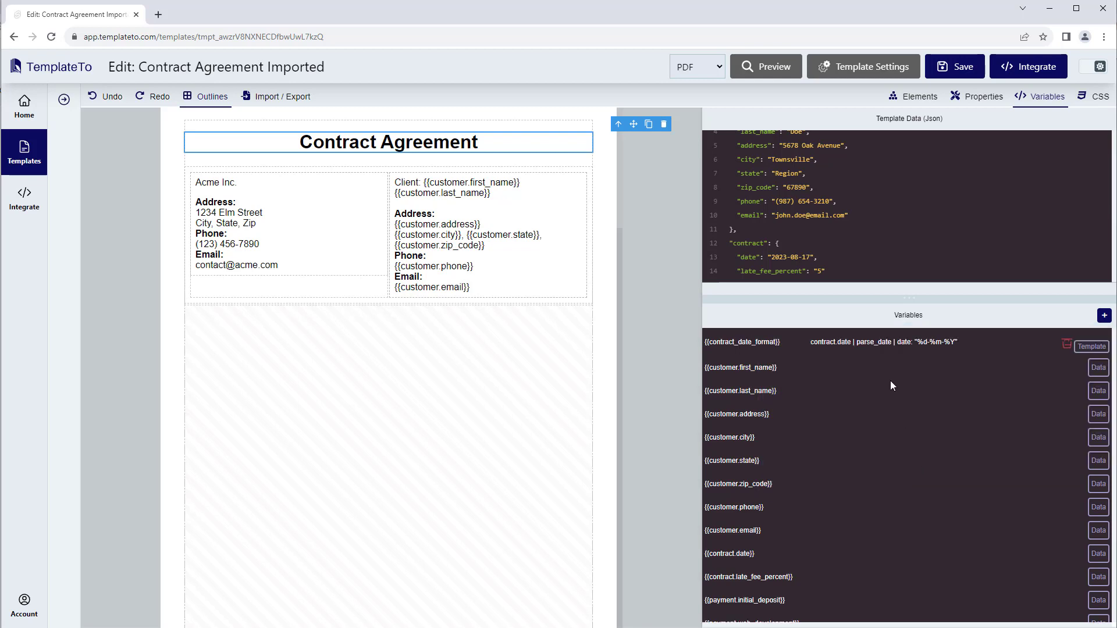
# Review the contract_date_format variable's name and assignment in the variable list and its editor without changing them
pyautogui.moveTo(791, 343); pyautogui.dragTo(706, 344)
pyautogui.click(784, 343)
pyautogui.moveTo(742, 384); pyautogui.dragTo(756, 483)
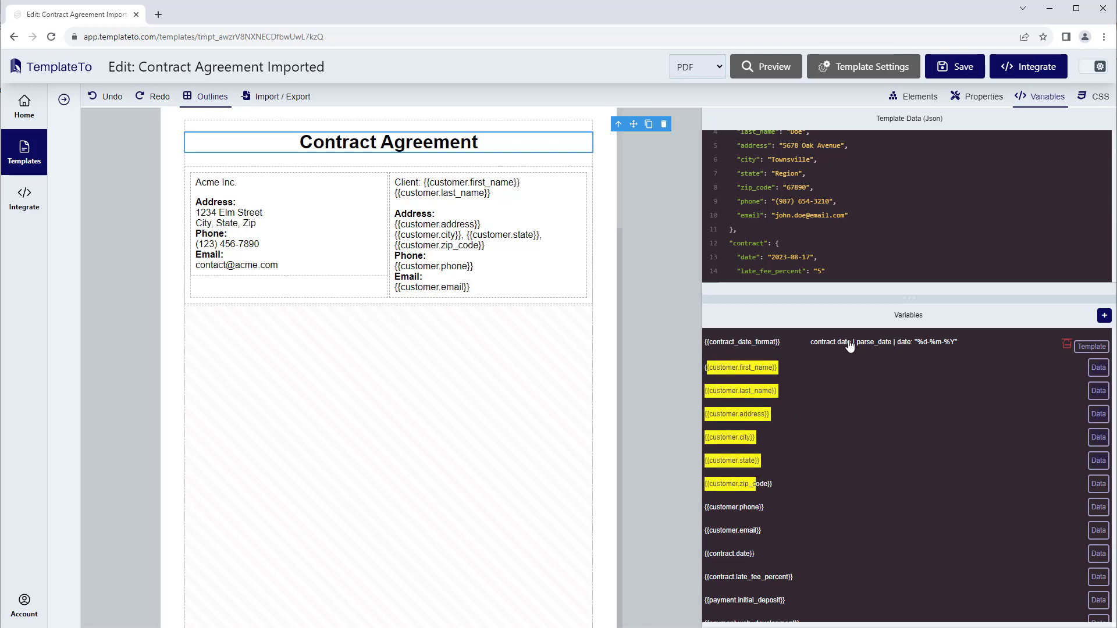
pyautogui.click(975, 344)
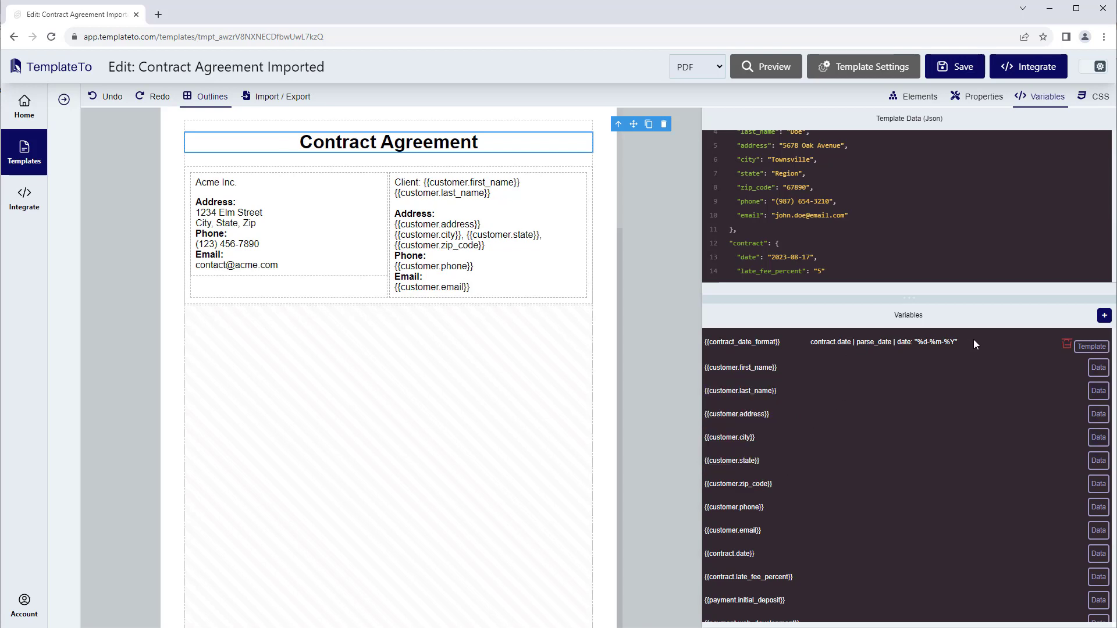
pyautogui.click(899, 346)
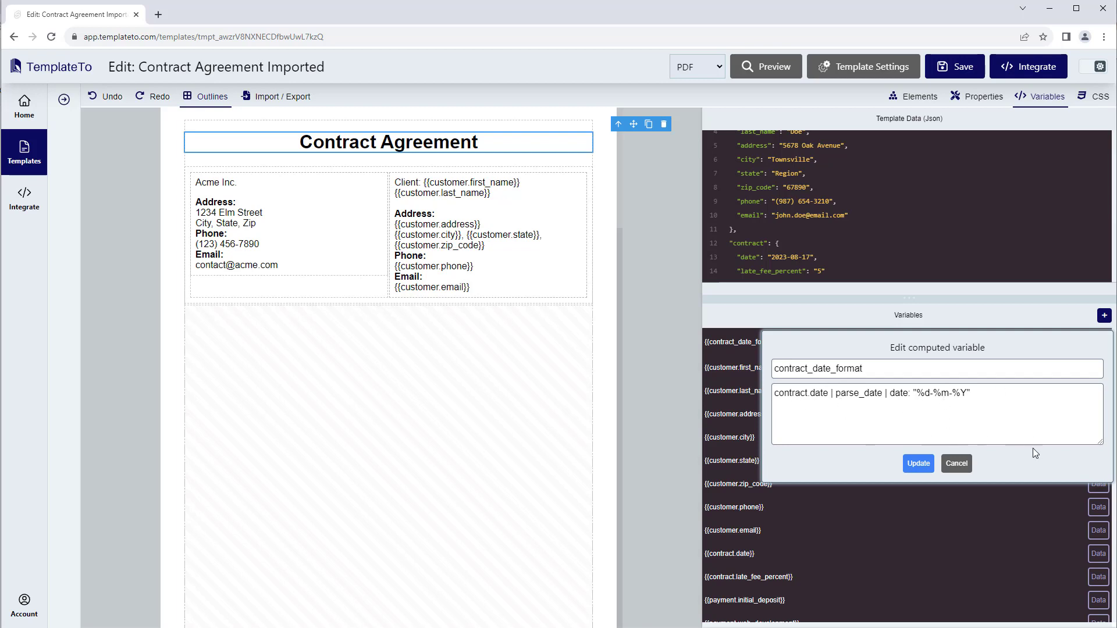
pyautogui.click(957, 463)
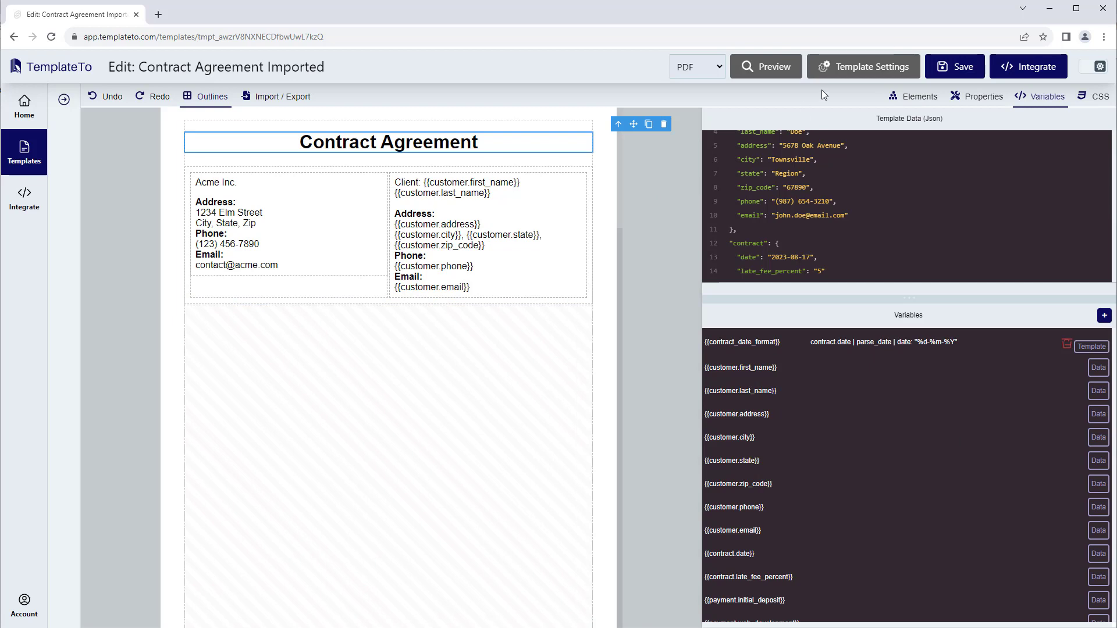
# Insert a text element directly below the company and client columns and enter "Contract date: " in it
pyautogui.click(914, 97)
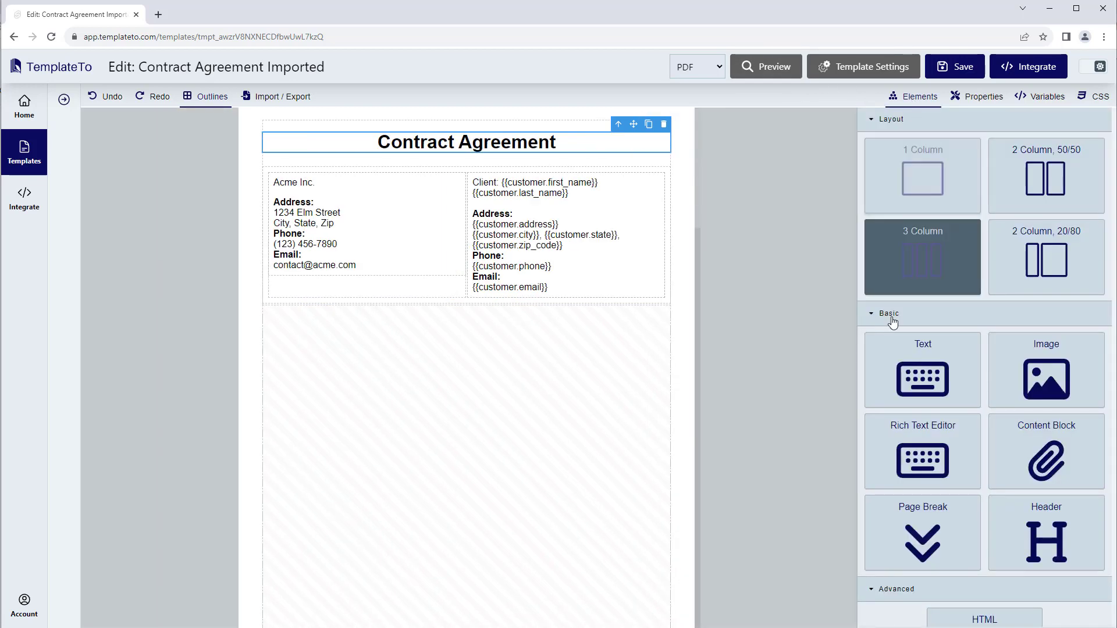
pyautogui.moveTo(918, 352); pyautogui.dragTo(356, 320)
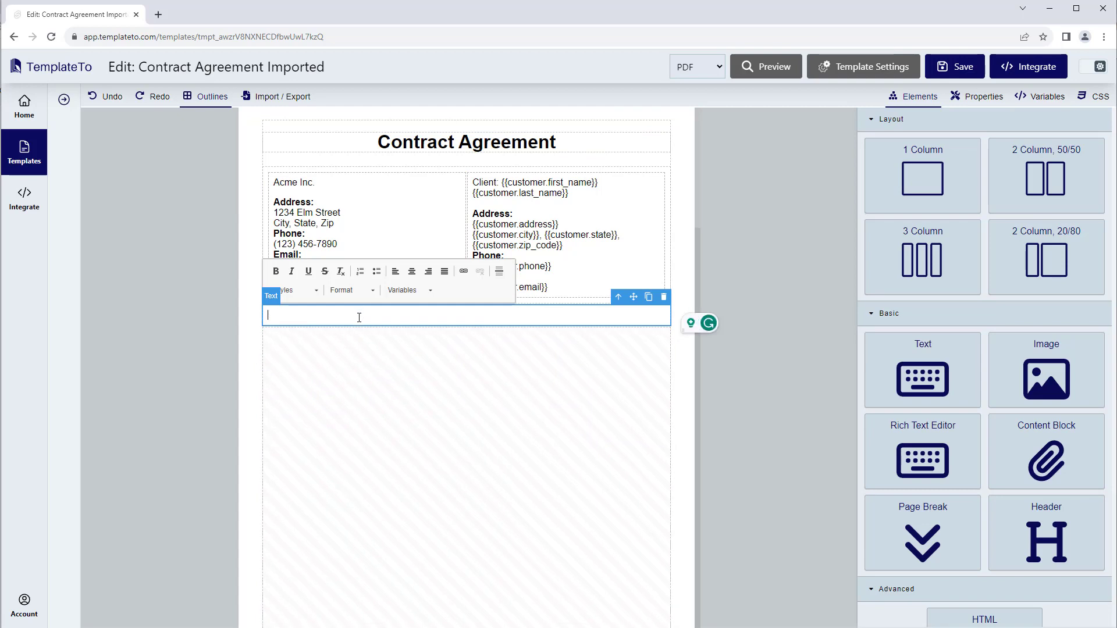
pyautogui.write('C')
pyautogui.write('act date: {{')
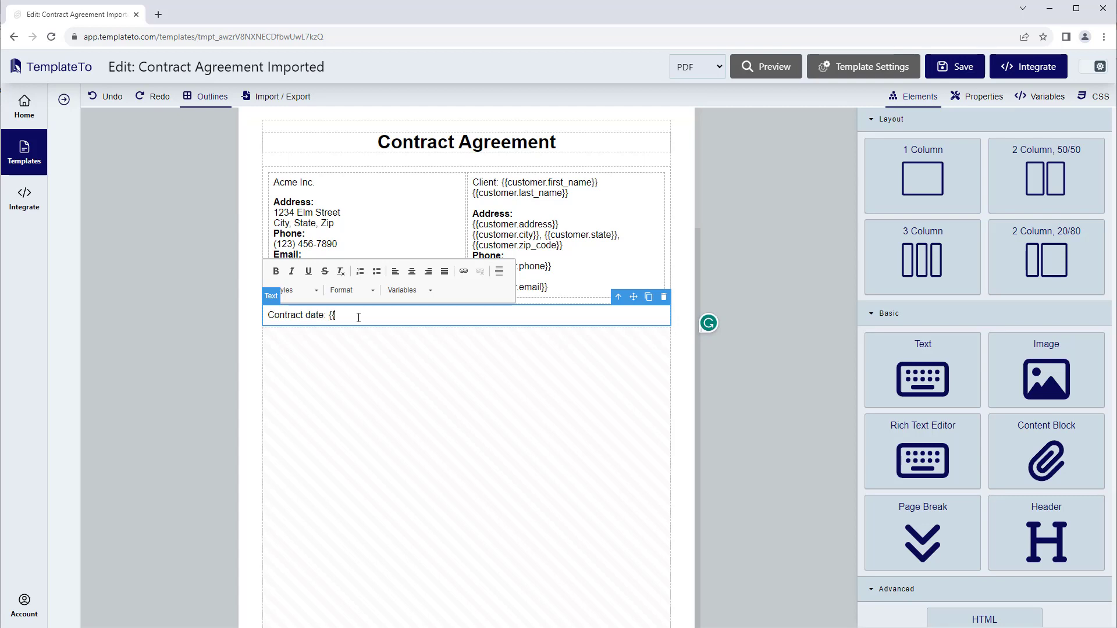
pyautogui.press('BackSpace')
pyautogui.press('BackSpace')
# Insert the contract_date_format variable after the "Contract date:" label
pyautogui.click(409, 290)
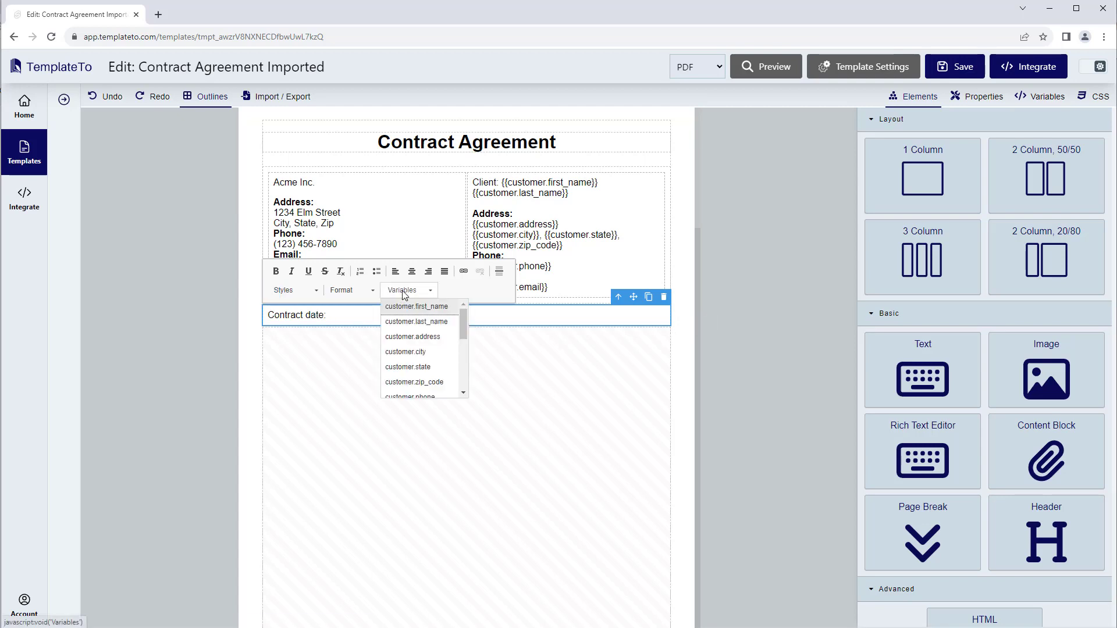
pyautogui.moveTo(463, 319); pyautogui.dragTo(463, 353)
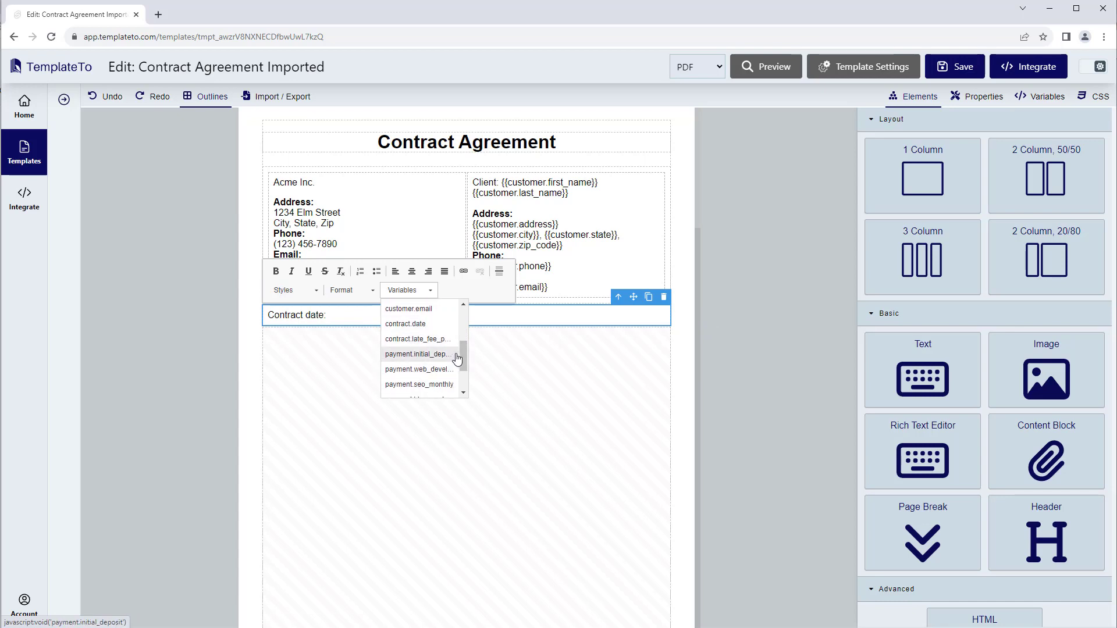
pyautogui.moveTo(463, 352); pyautogui.dragTo(463, 390)
pyautogui.click(419, 390)
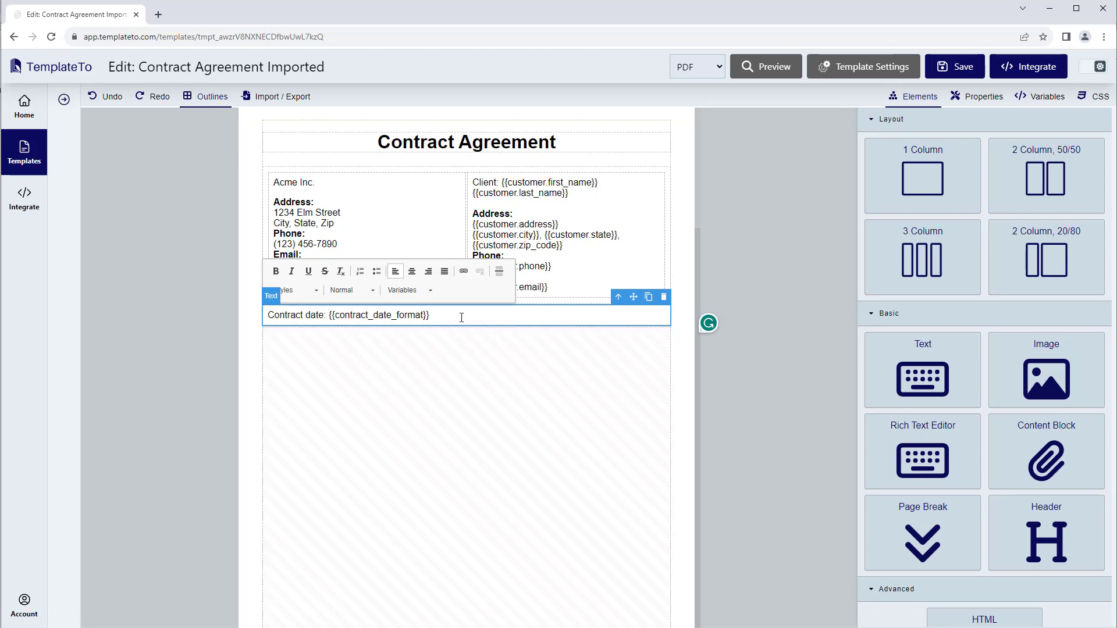
pyautogui.click(738, 253)
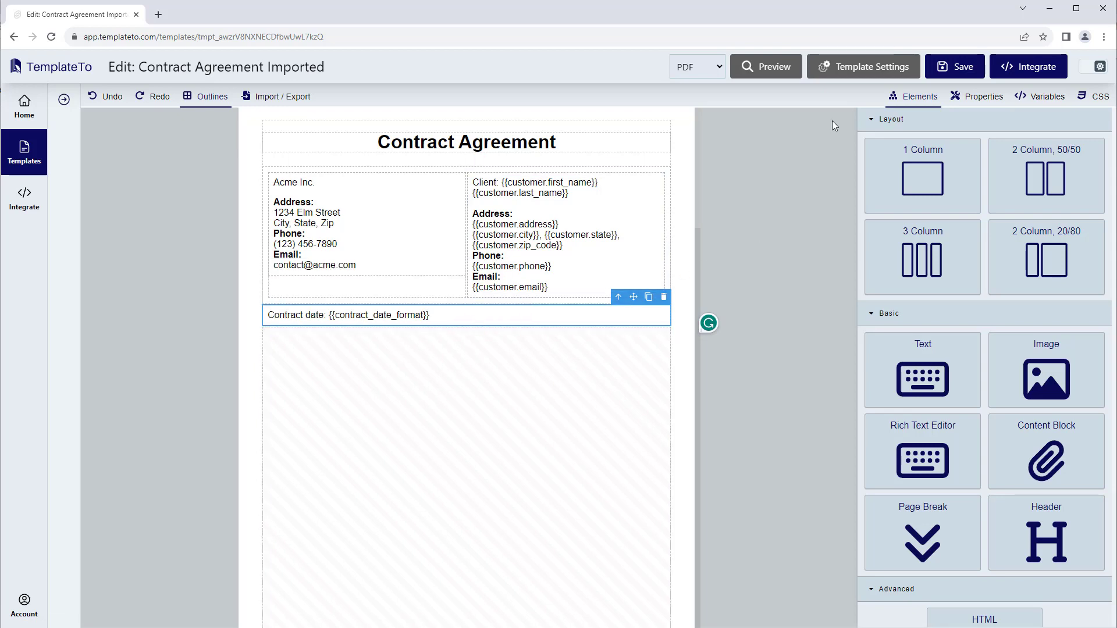
# Save the template and check the contract date's format in the PDF preview, closing the preview when done
pyautogui.hotkey('ctrl', 's')
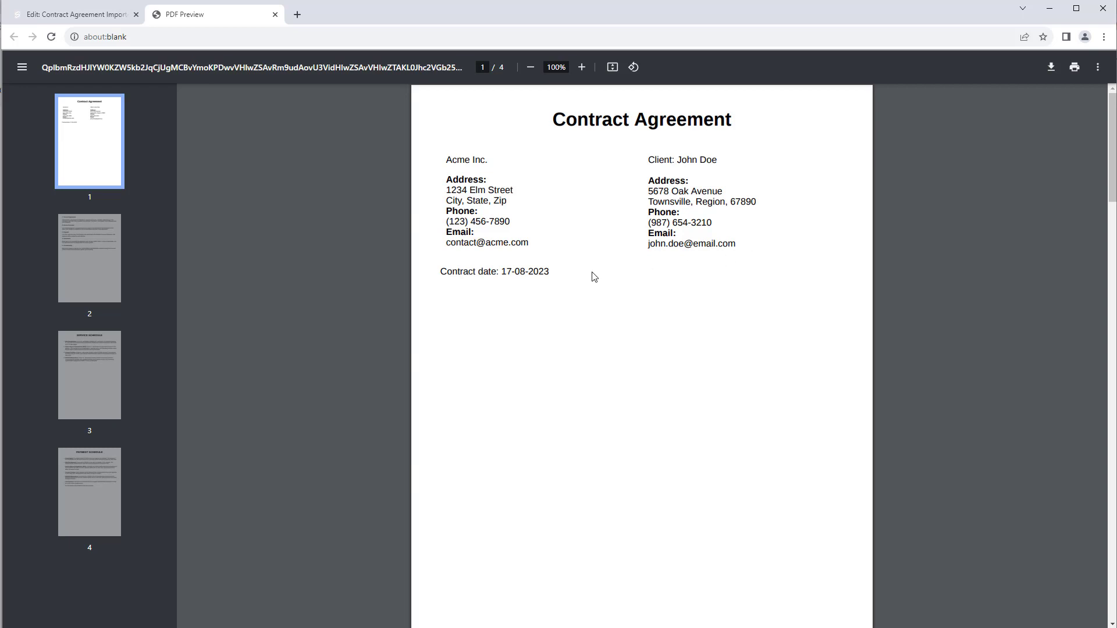
pyautogui.moveTo(502, 274); pyautogui.dragTo(551, 272)
pyautogui.click(594, 317)
pyautogui.click(275, 14)
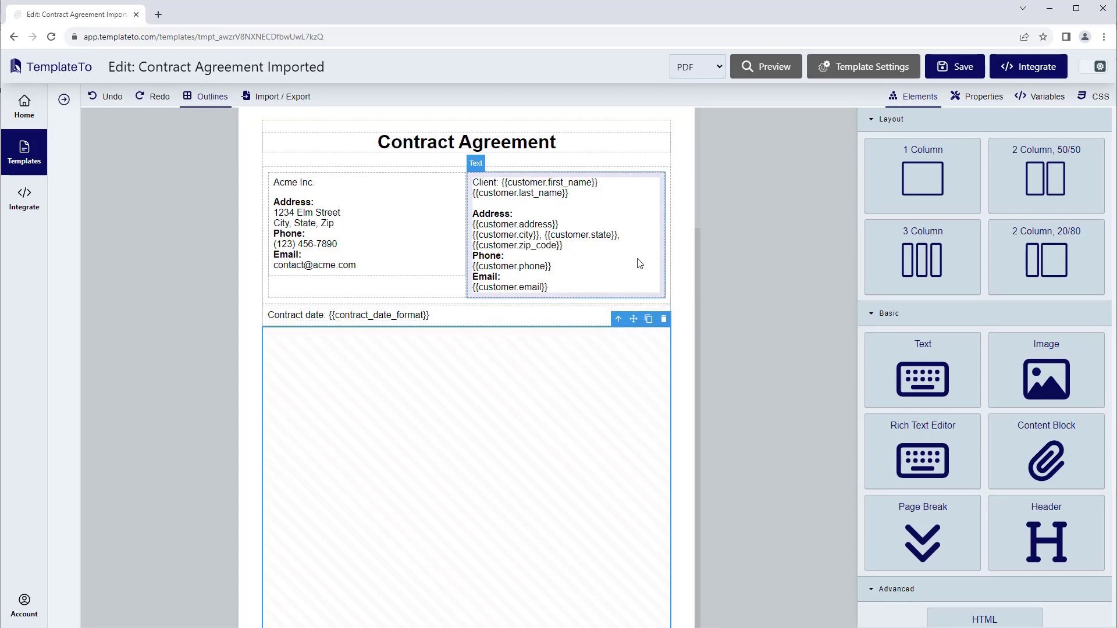
# Start a new computed variable and name it late_fee
pyautogui.scroll(-8, 669, 240)
pyautogui.scroll(-15, 668, 235)
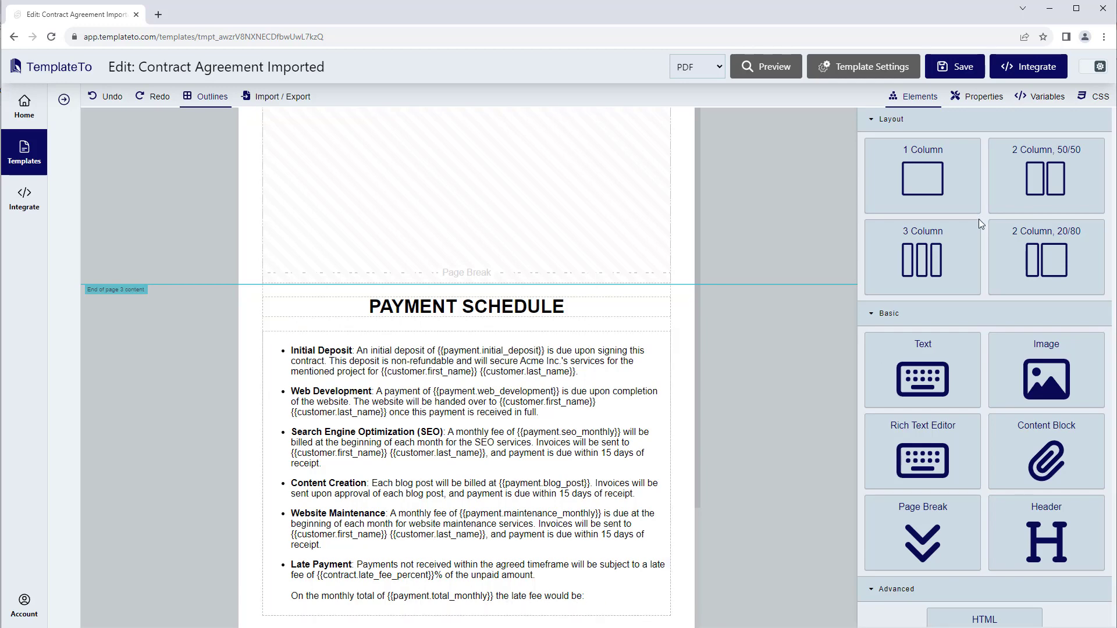
pyautogui.click(1048, 98)
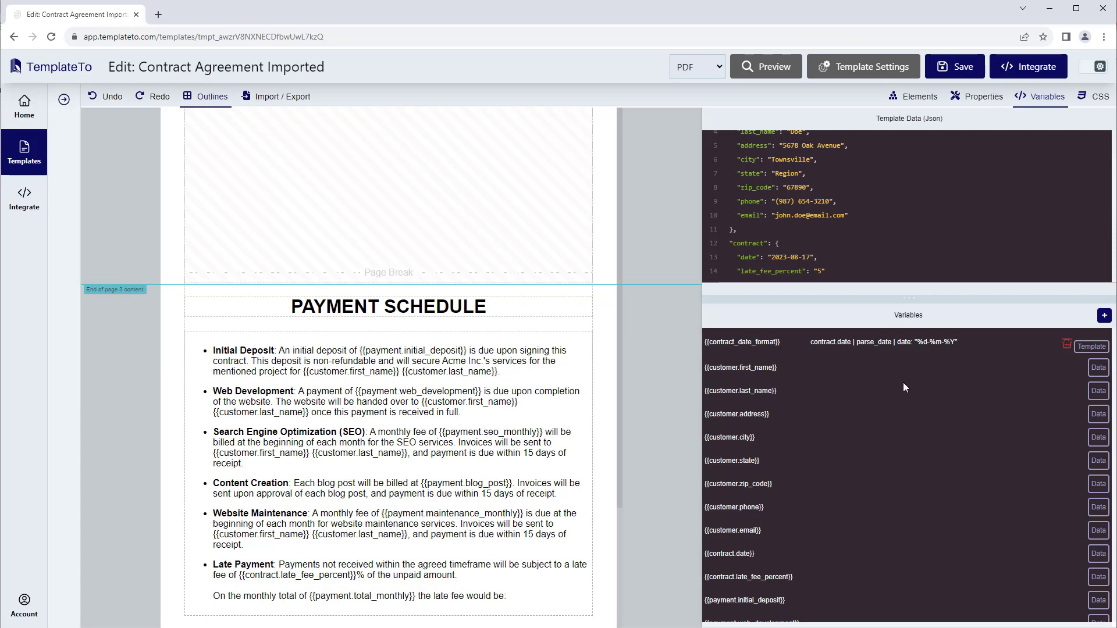
pyautogui.click(1103, 316)
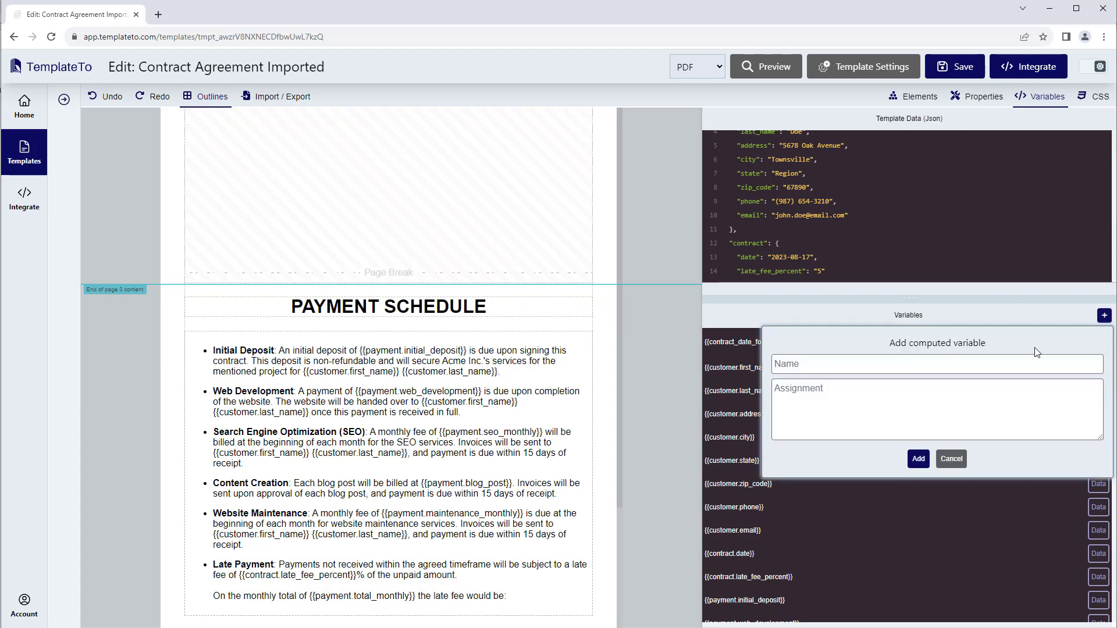
pyautogui.click(841, 360)
pyautogui.click(861, 414)
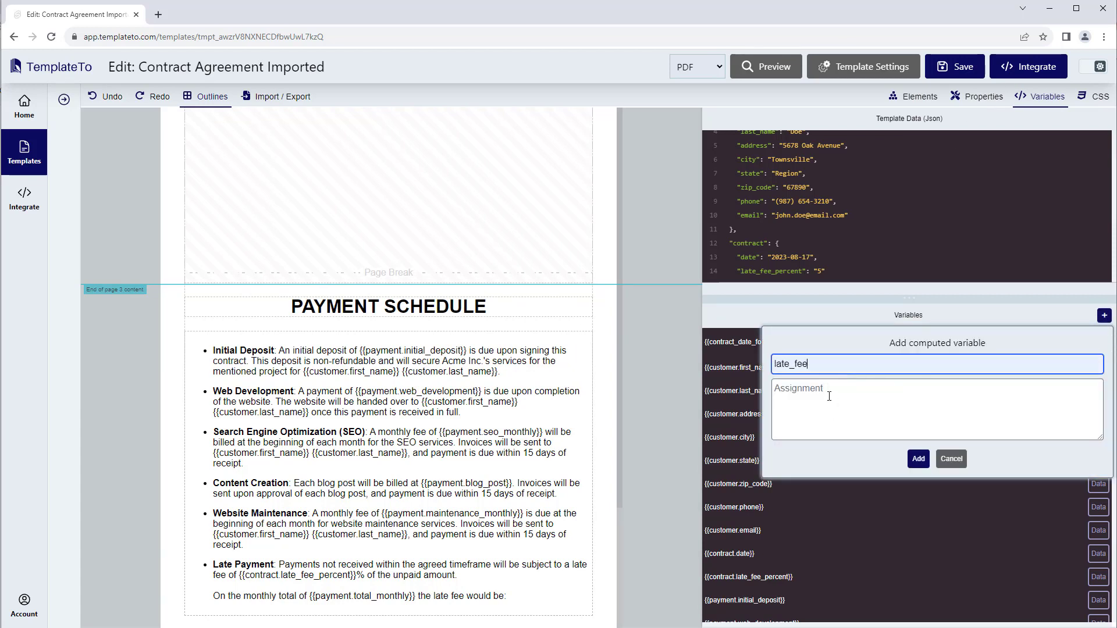
# Assign payment.total_monthly | remove: "$" | times: 0.05 to the late_fee variable and add it to the template
pyautogui.click(831, 395)
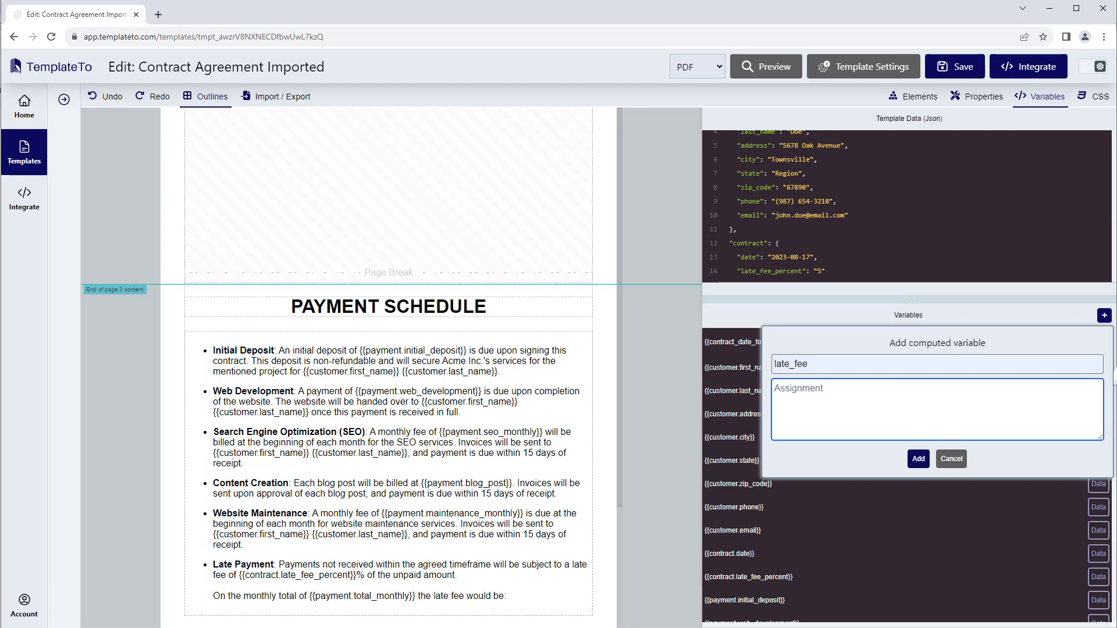
pyautogui.scroll(-3, 887, 205)
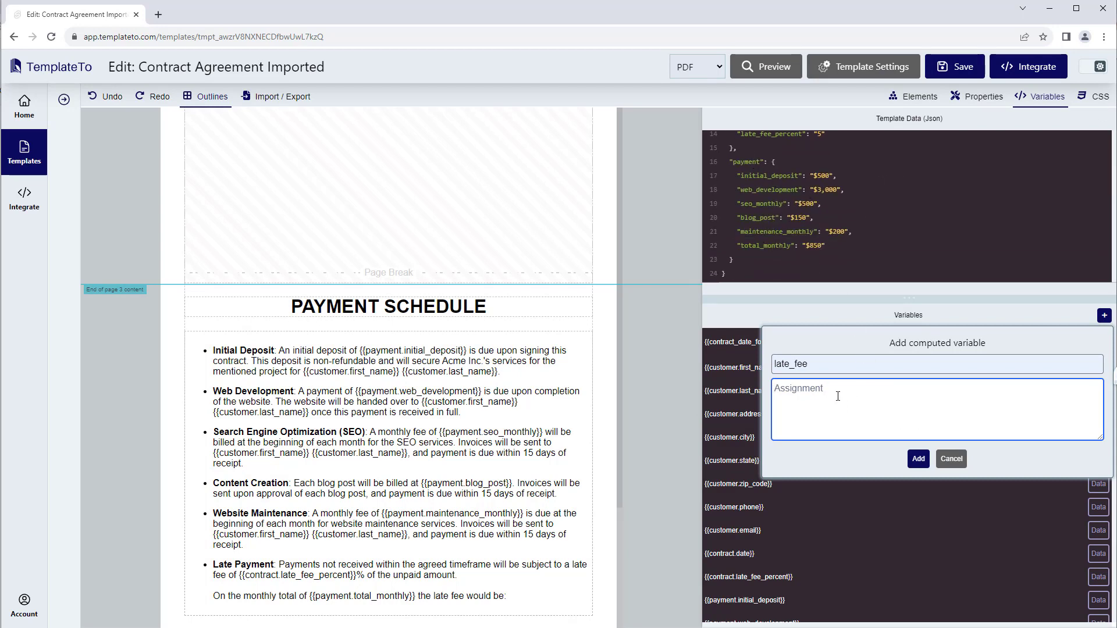
pyautogui.write('payment.total_monthly')
pyautogui.write('| remove')
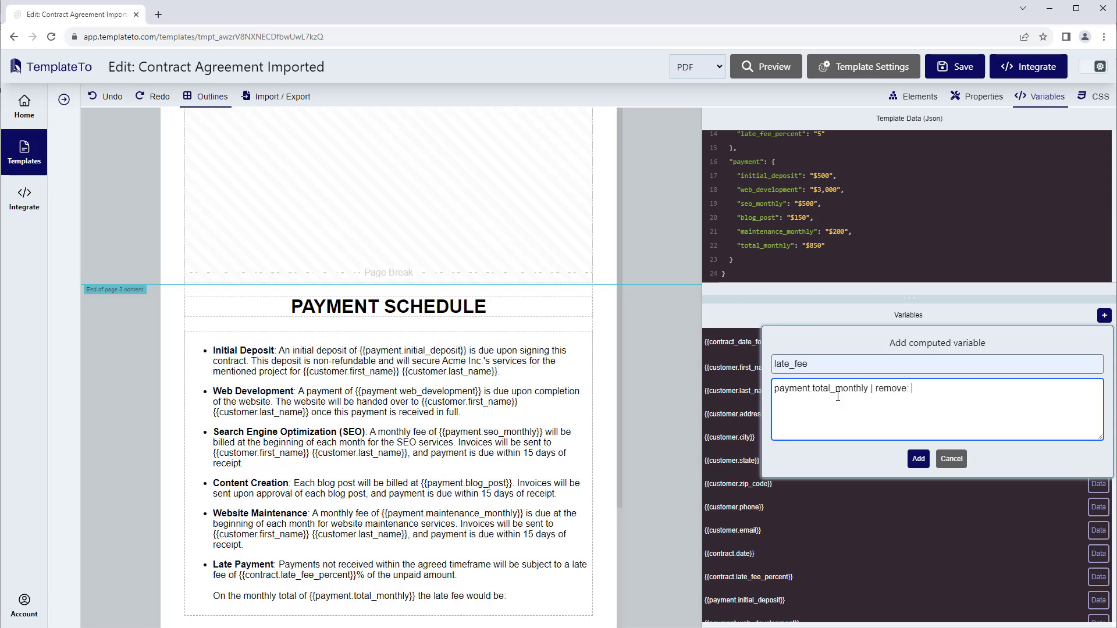
pyautogui.write(': "$" |')
pyautogui.write('times')
pyautogui.write(':')
pyautogui.scroll(1, 905, 246)
pyautogui.write('0.')
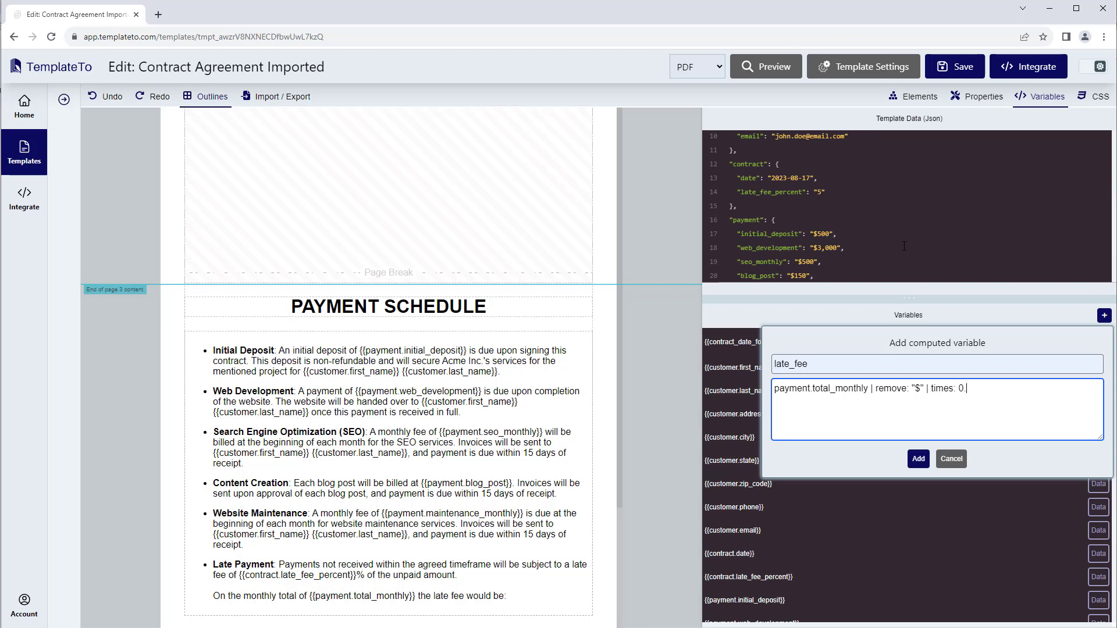
pyautogui.write('00')
pyautogui.click(918, 460)
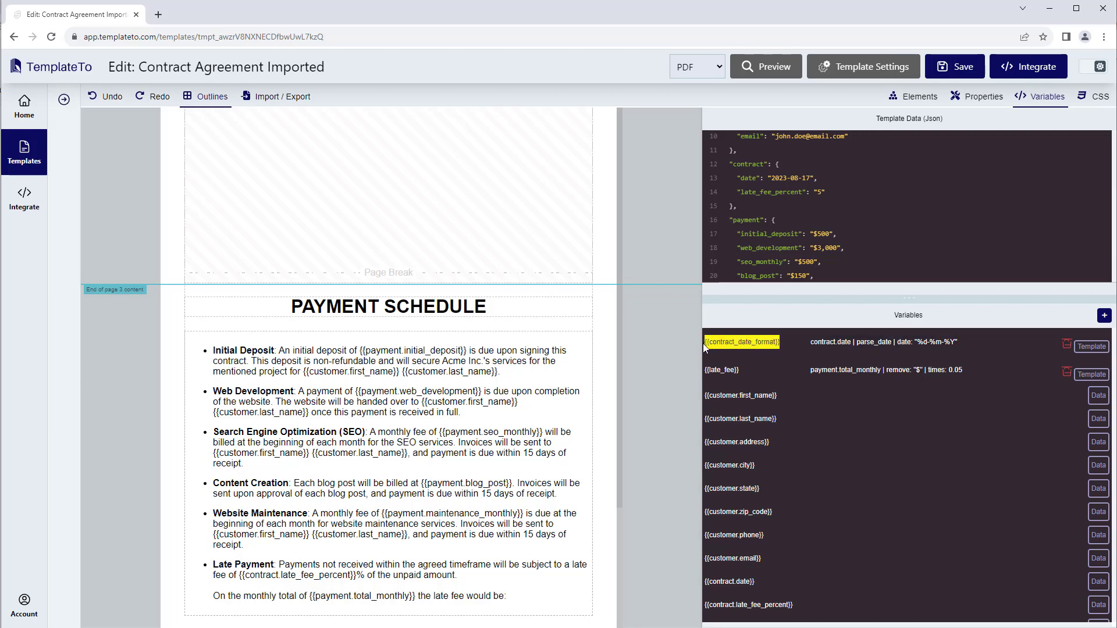
# Append a dollar sign and the late_fee variable after "the late fee would be:" in the Late Payment section
pyautogui.click(537, 595)
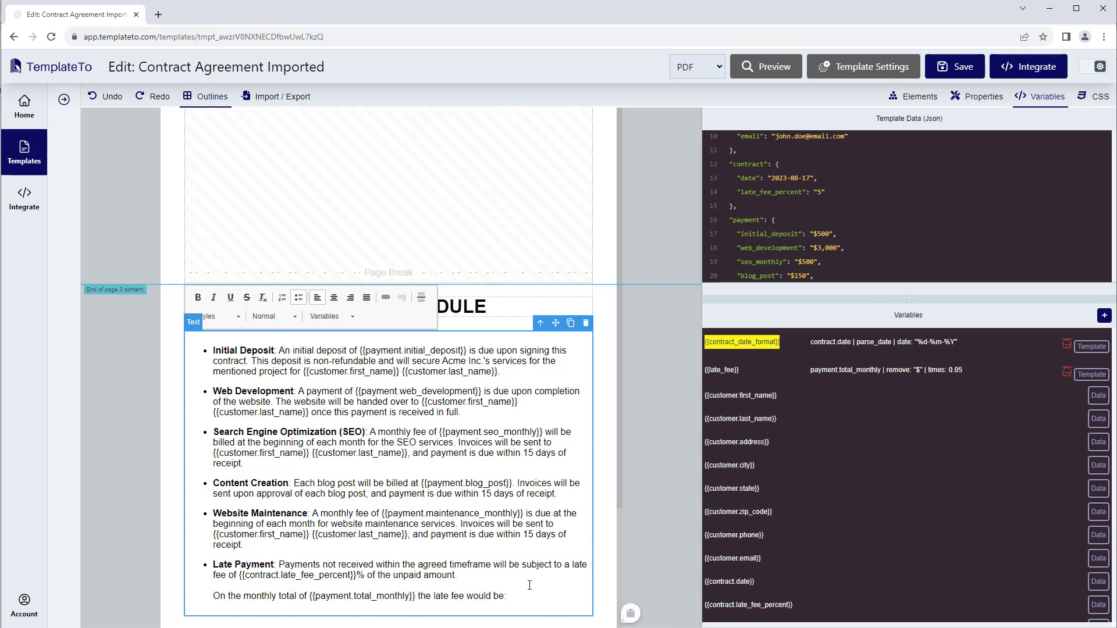
pyautogui.write(': $')
pyautogui.write('{{contract_date_format}}')
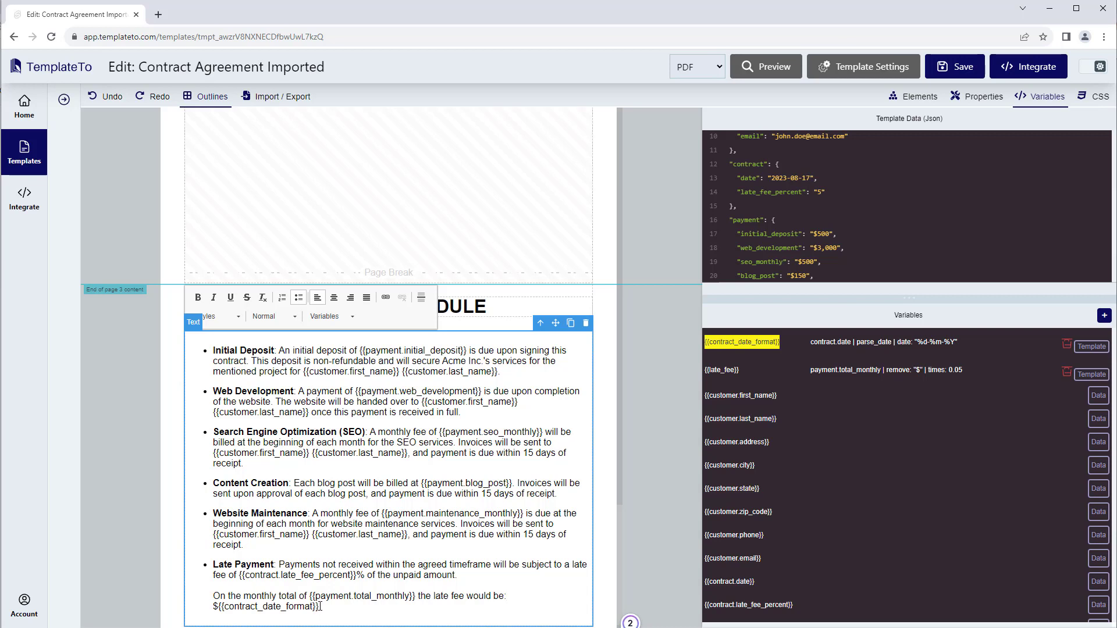
pyautogui.click(734, 370)
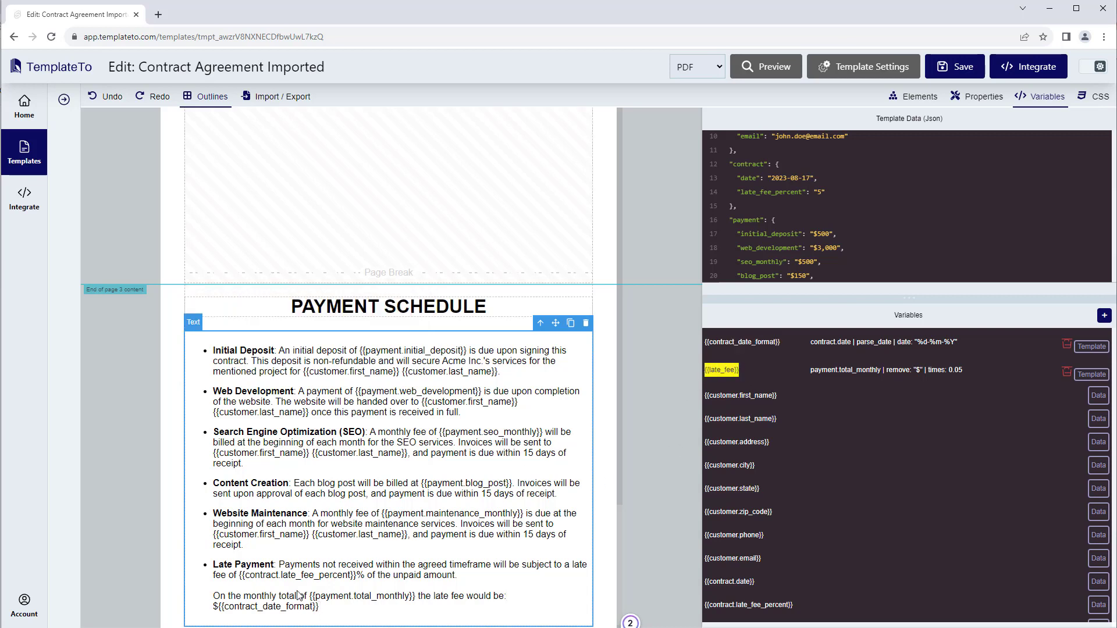
pyautogui.doubleClick(321, 607)
pyautogui.moveTo(319, 607); pyautogui.dragTo(219, 607)
pyautogui.write('{{late_fee}}')
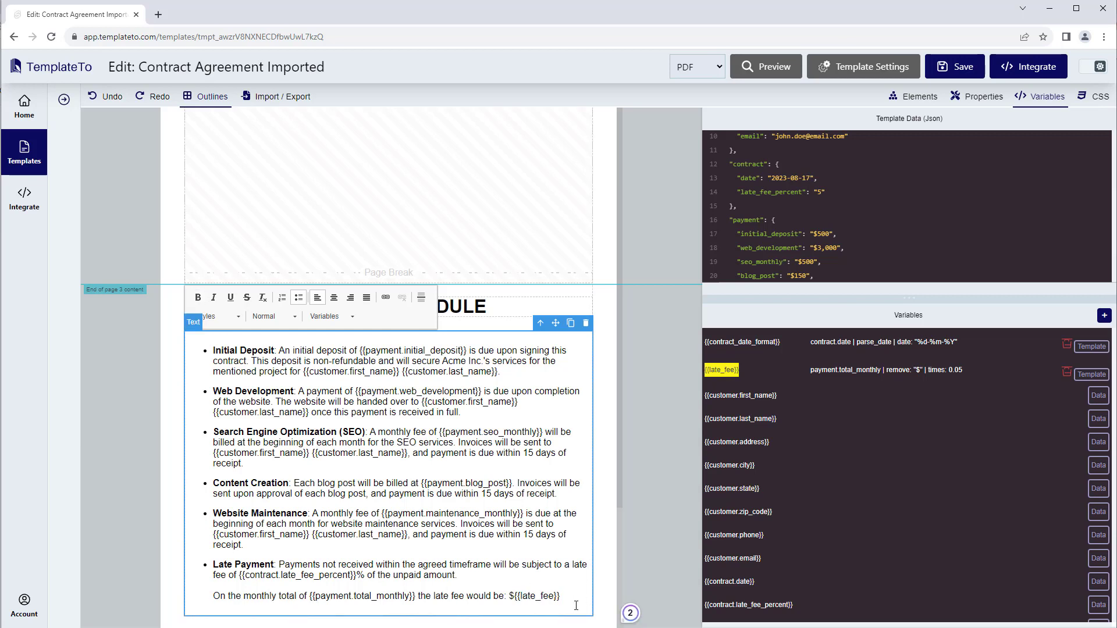
pyautogui.click(488, 596)
# Check the late fee amount on page 4 of the PDF preview, closing the preview when done
pyautogui.click(784, 67)
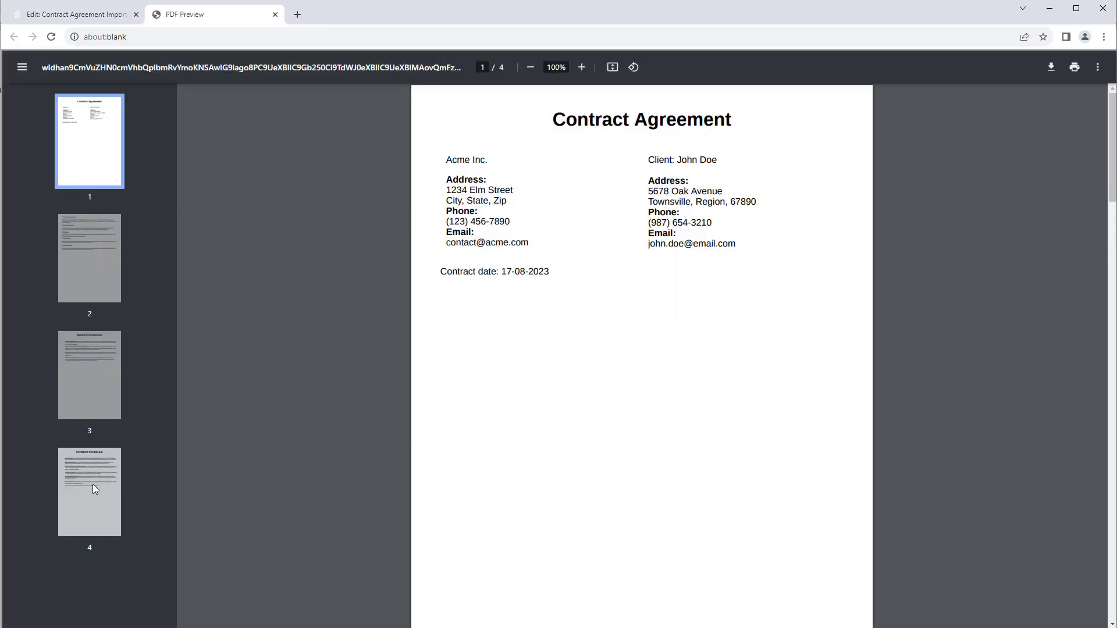
pyautogui.click(94, 489)
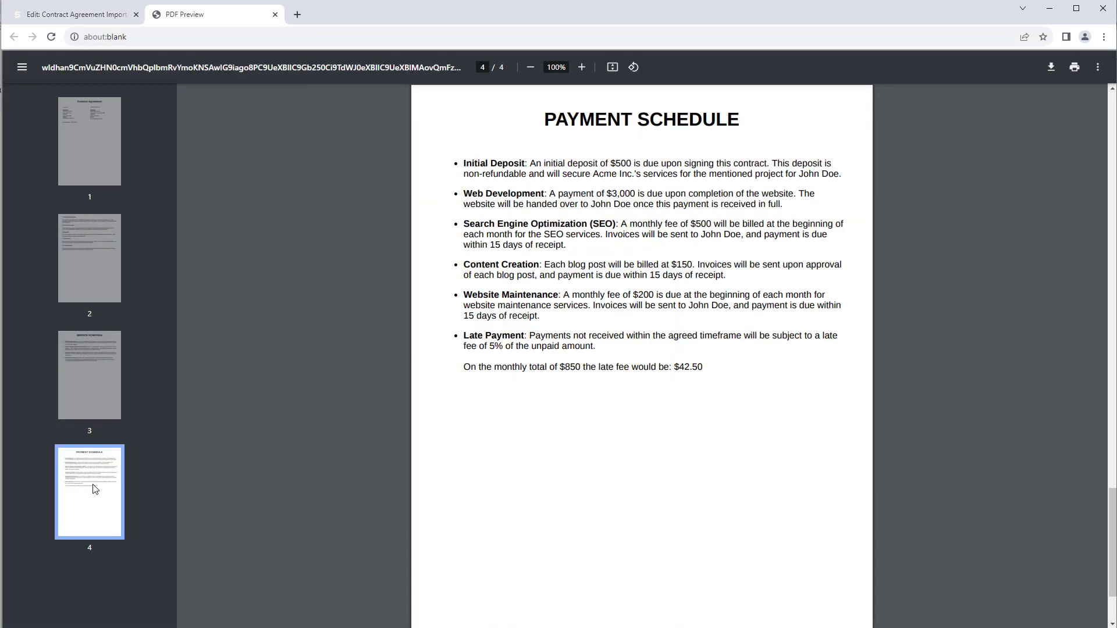
pyautogui.moveTo(704, 369); pyautogui.dragTo(601, 369)
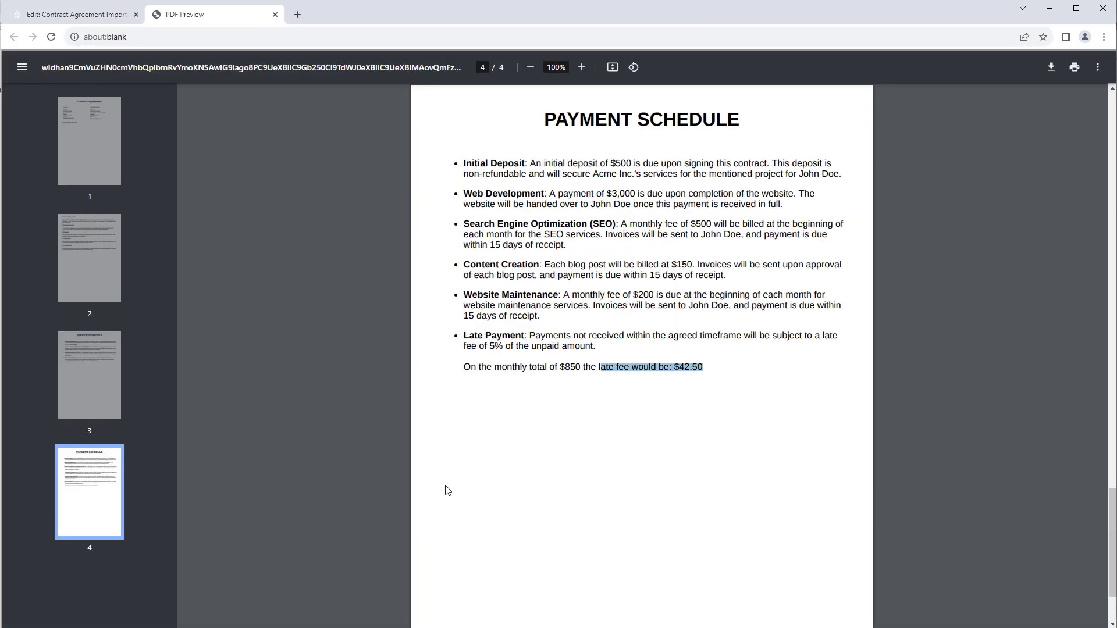
pyautogui.click(705, 373)
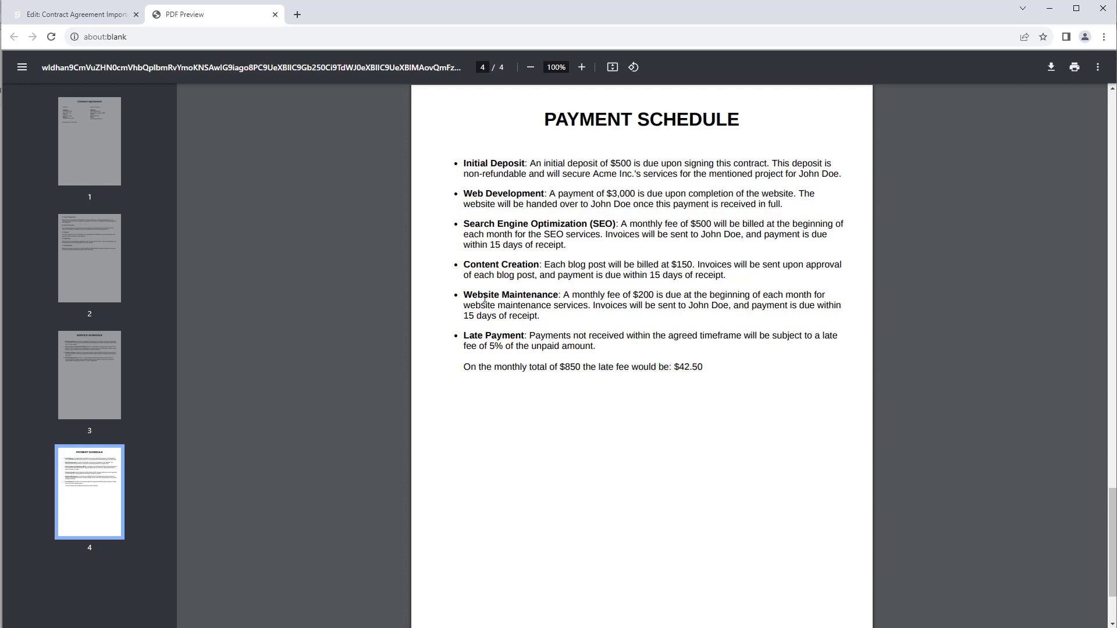
pyautogui.click(275, 15)
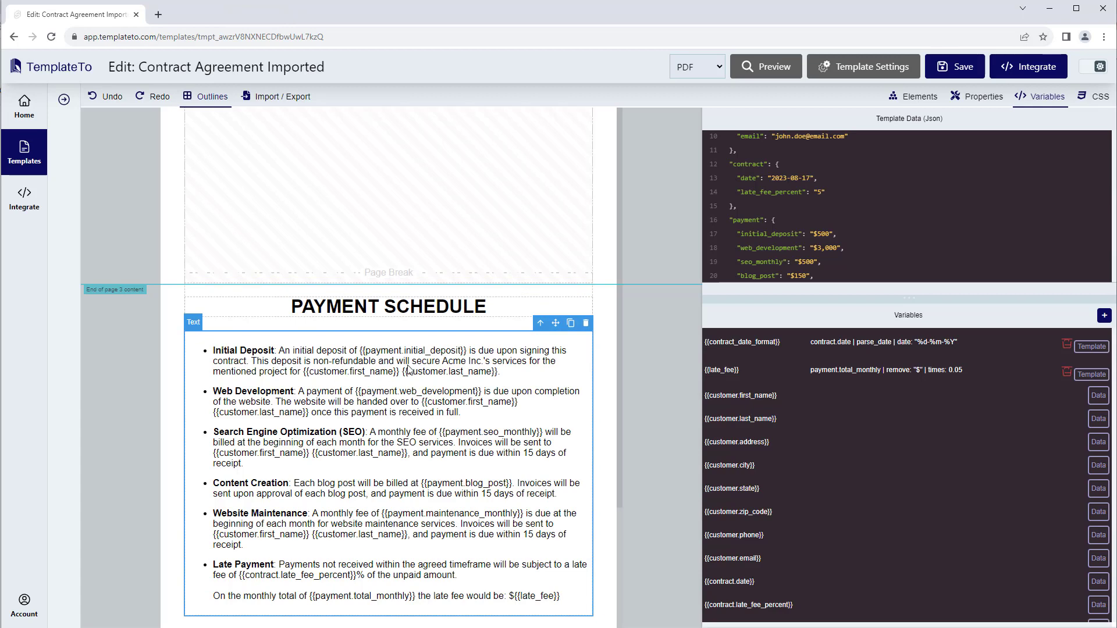
# Review the late_fee variable's assignment in its editor and close it without changes
pyautogui.scroll(15, 400, 363)
pyautogui.scroll(12, 400, 363)
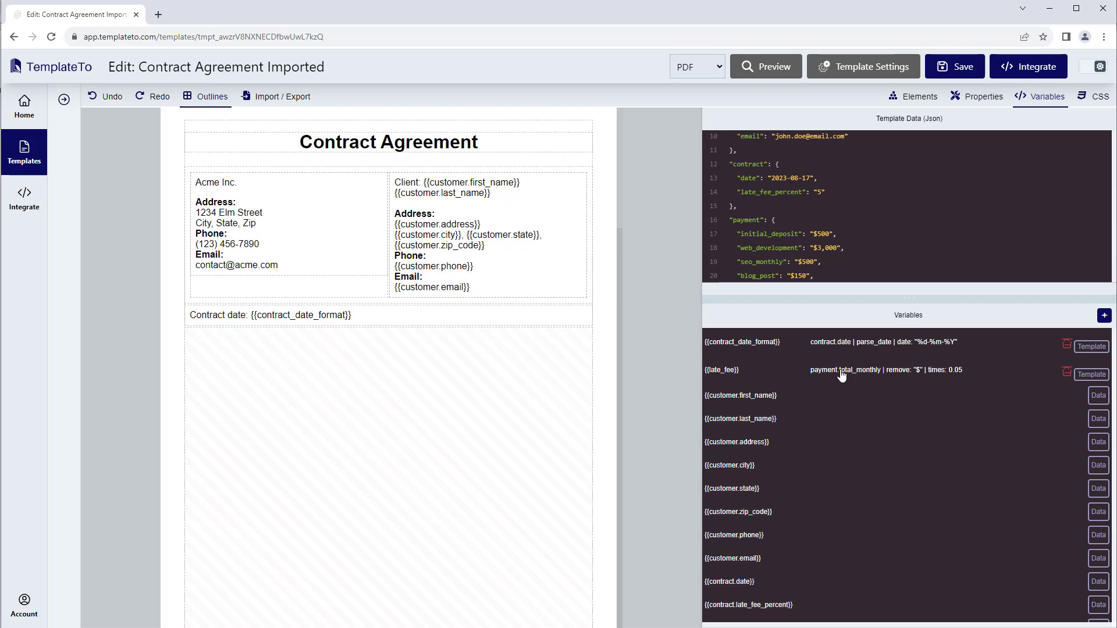
pyautogui.click(899, 375)
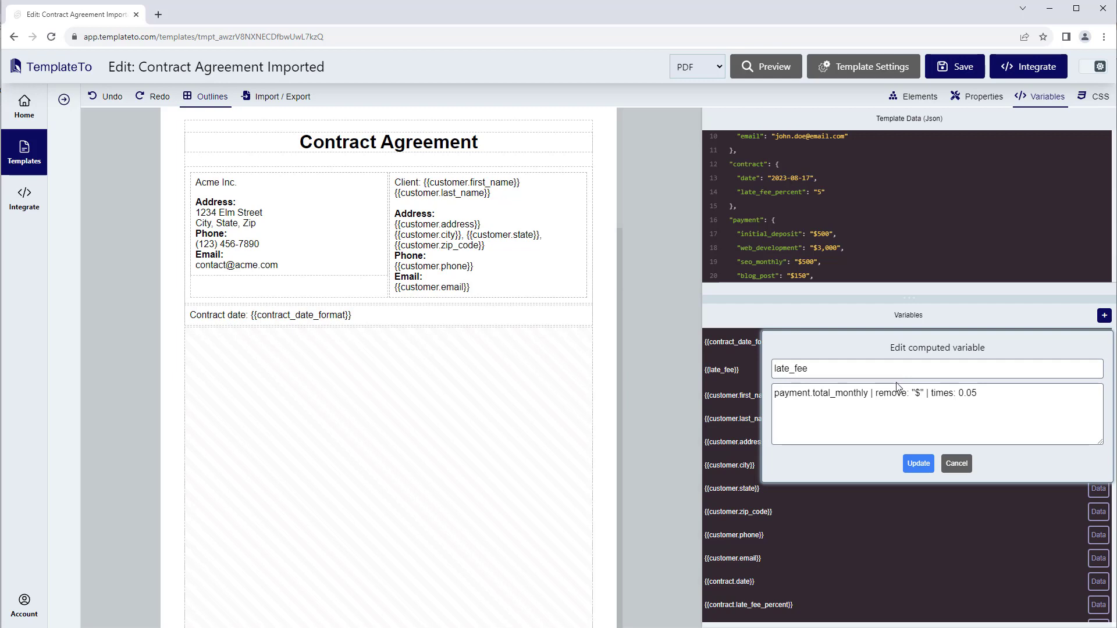
pyautogui.moveTo(861, 394); pyautogui.dragTo(772, 395)
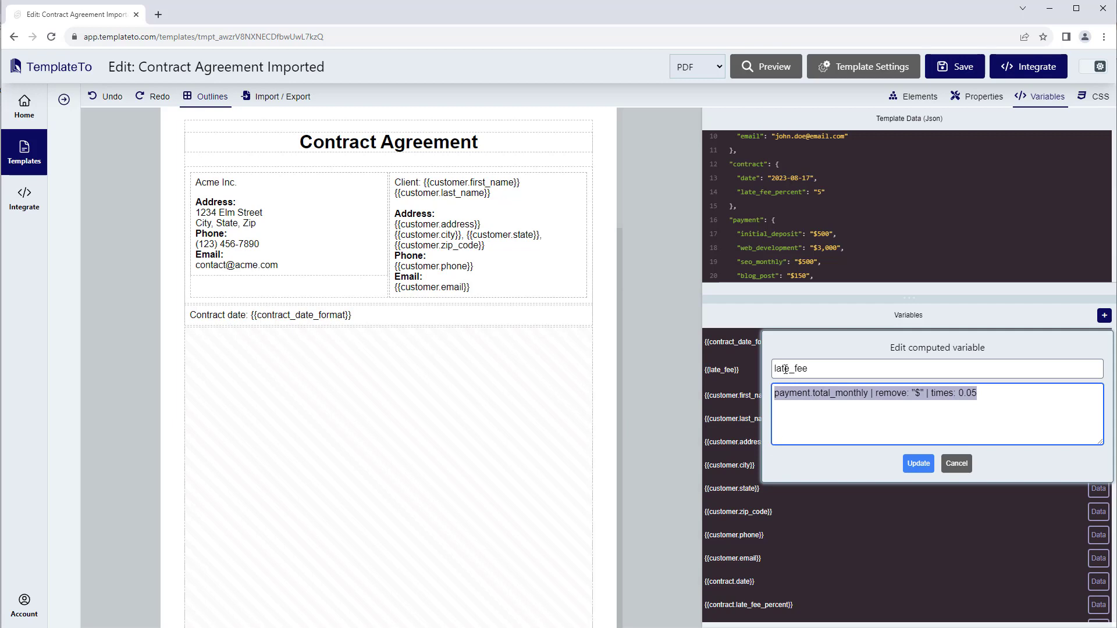
pyautogui.click(961, 466)
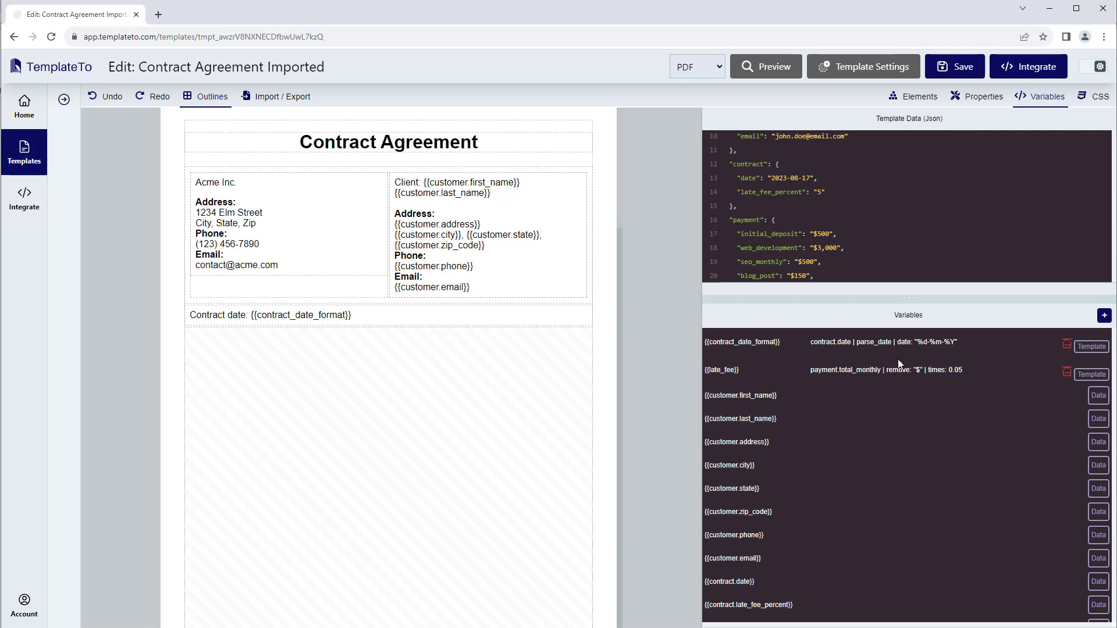
# Try adding a true argument to parse_date in the contract_date_format assignment, and discard the edit
pyautogui.click(876, 348)
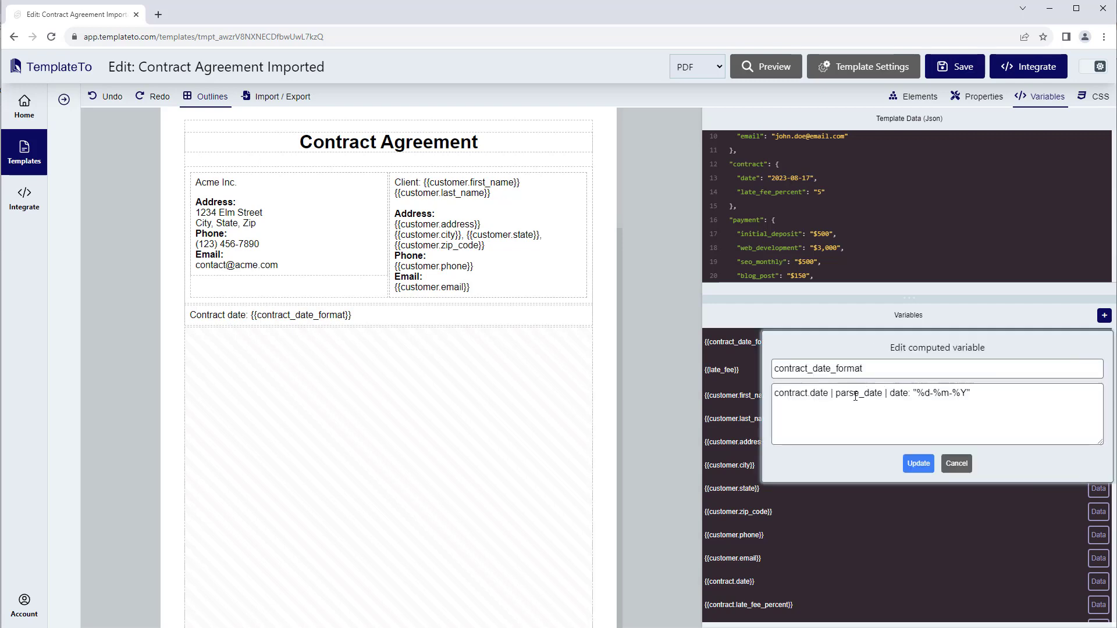
pyautogui.moveTo(836, 393); pyautogui.dragTo(883, 394)
pyautogui.click(883, 394)
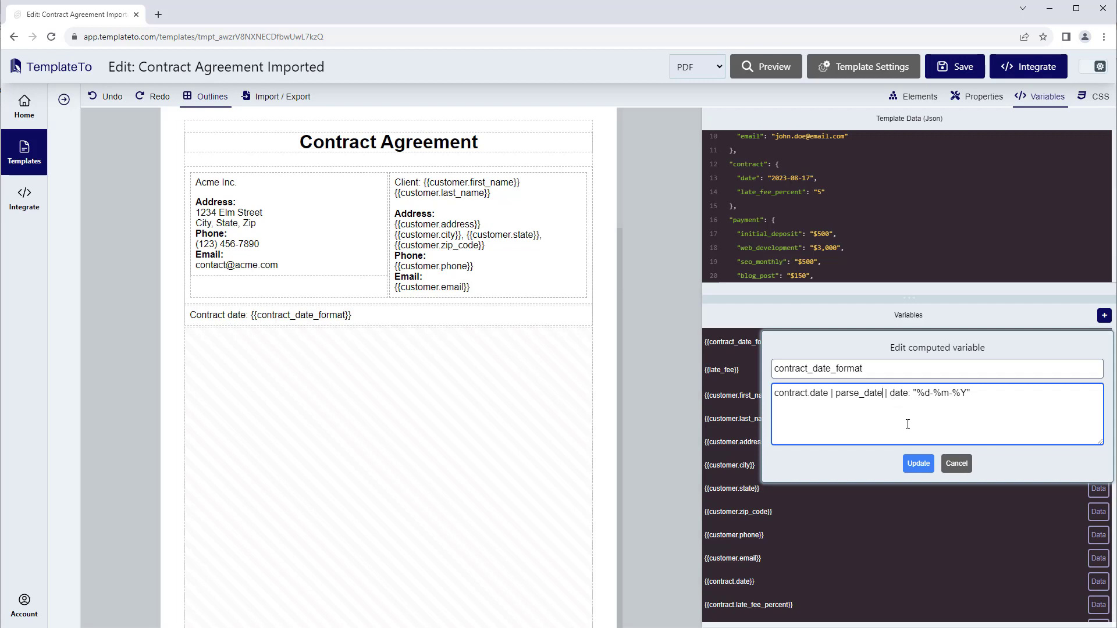
pyautogui.write(': true')
pyautogui.doubleClick(898, 396)
pyautogui.press('BackSpace')
pyautogui.press('BackSpace')
pyautogui.press('BackSpace')
pyautogui.click(957, 463)
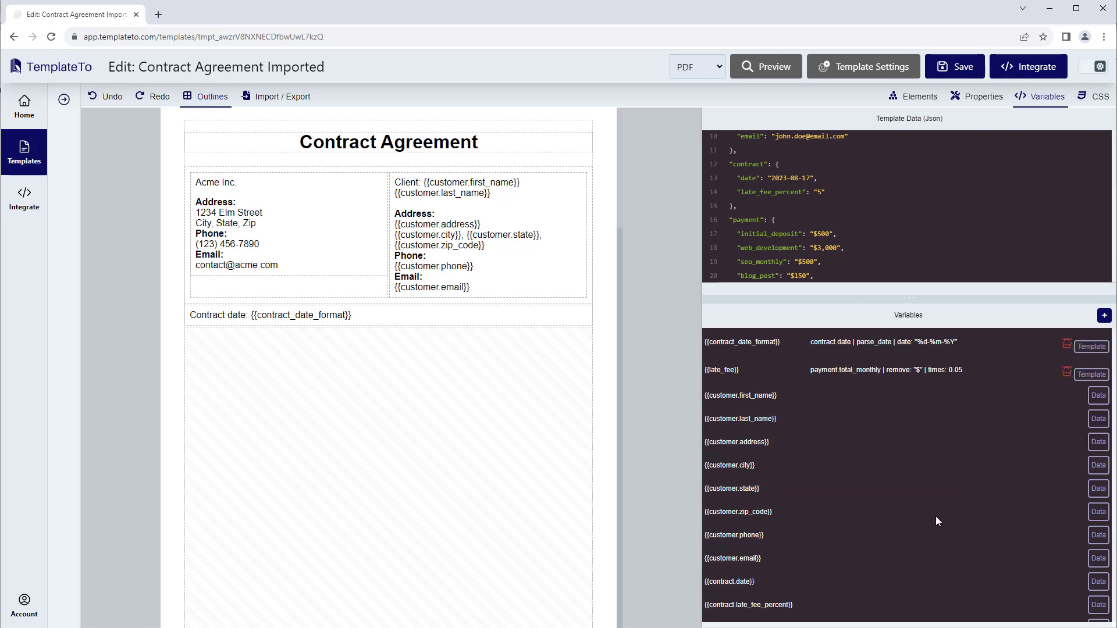